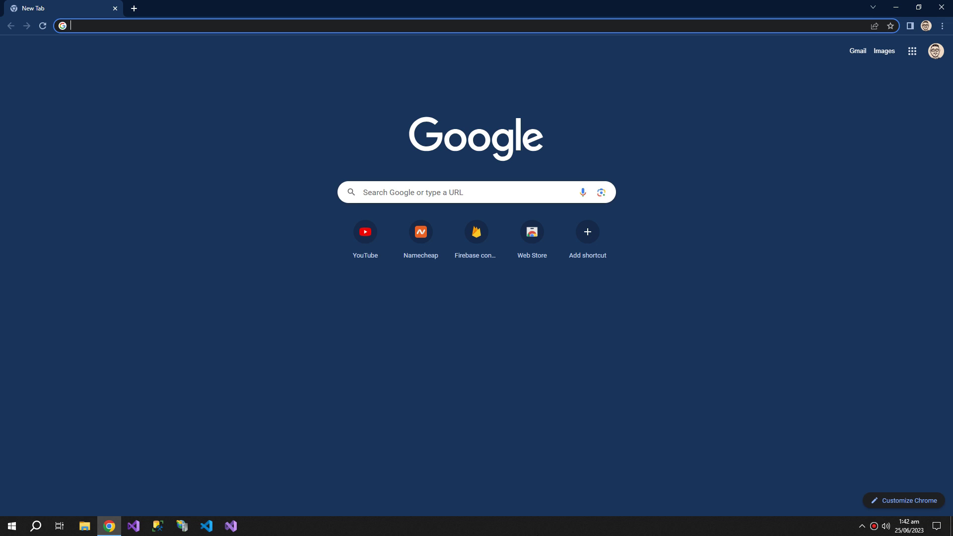
# Step: Load namecheap.com from Chrome's address bar using the 'name' suggestion
pyautogui.write('namecheap.com')
pyautogui.press('Return')
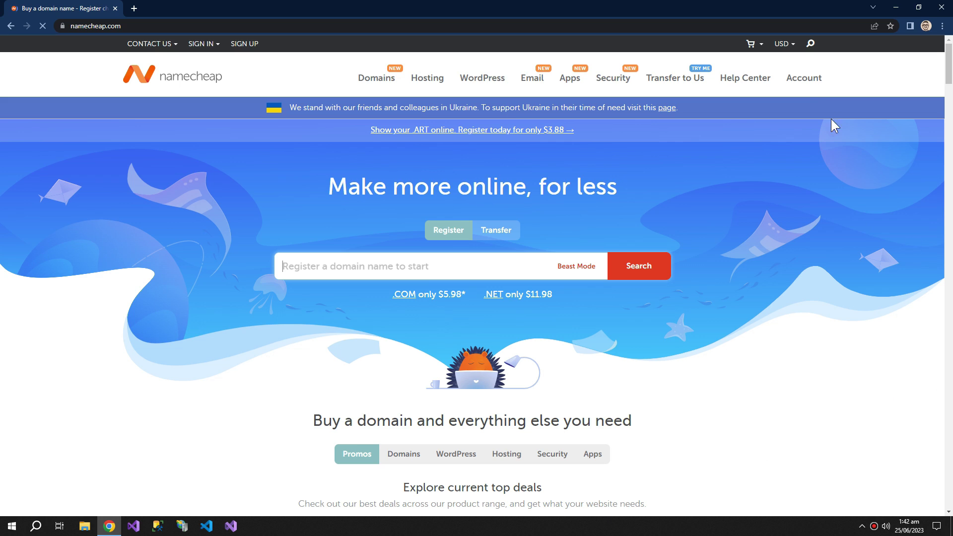
# Step: Sign up for a new Namecheap account with the newsletter option unticked
pyautogui.moveTo(804, 86)
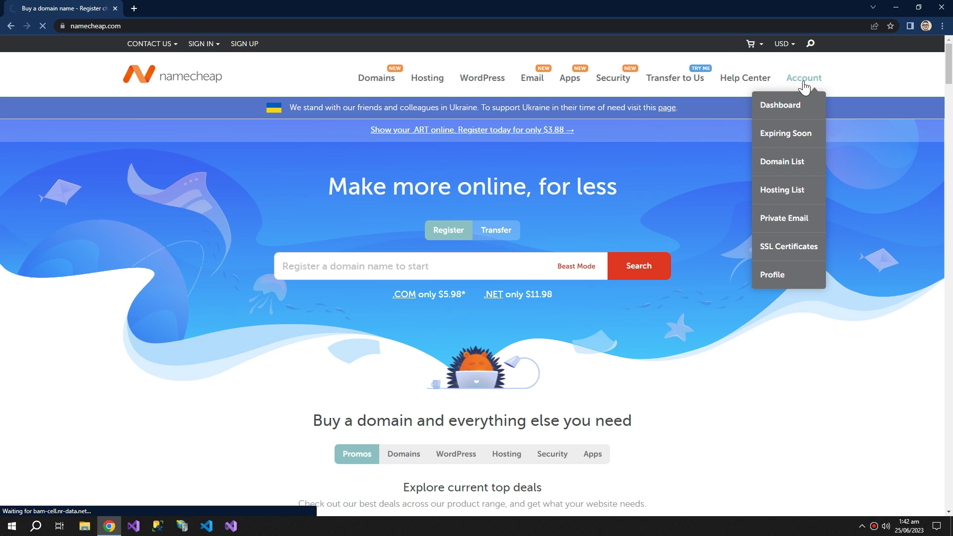
pyautogui.click(804, 86)
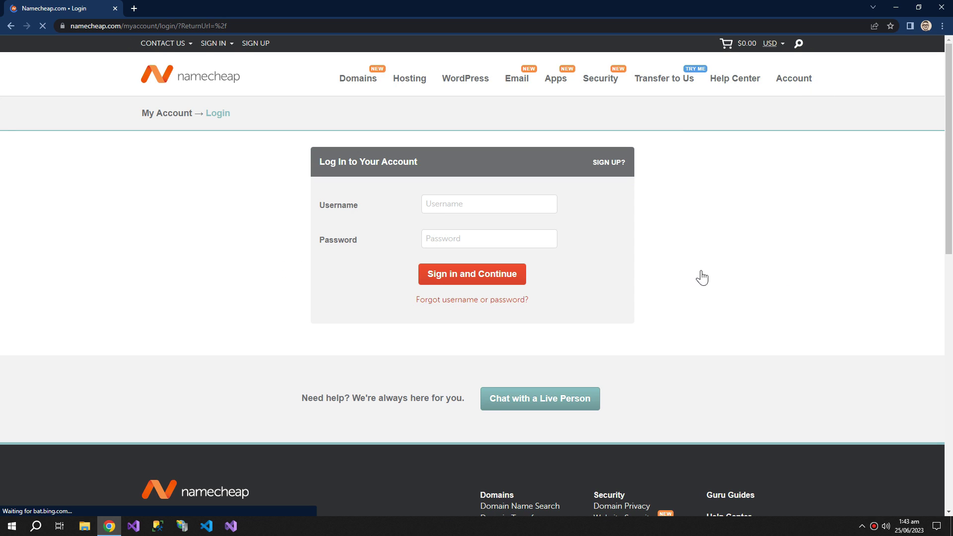
pyautogui.click(609, 163)
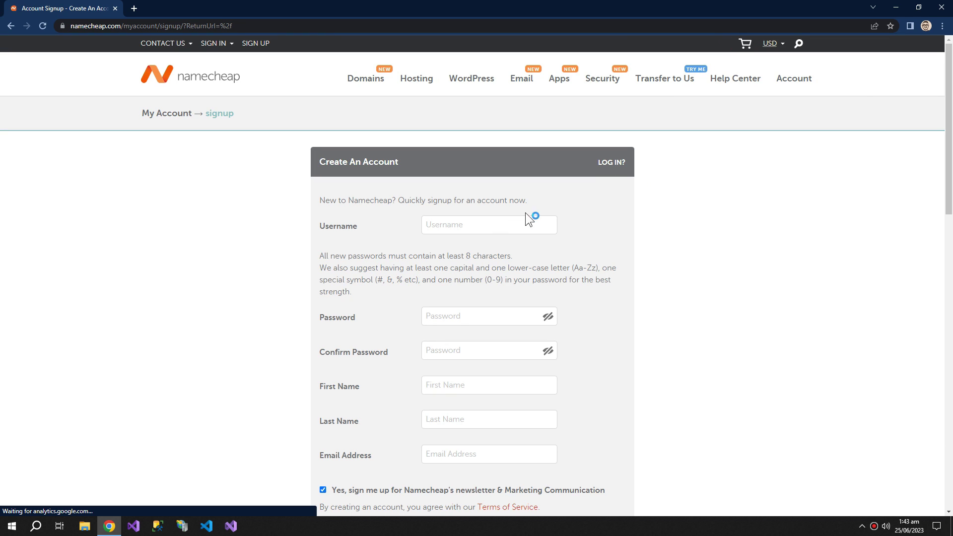
pyautogui.click(472, 224)
pyautogui.scroll(-2, 618, 231)
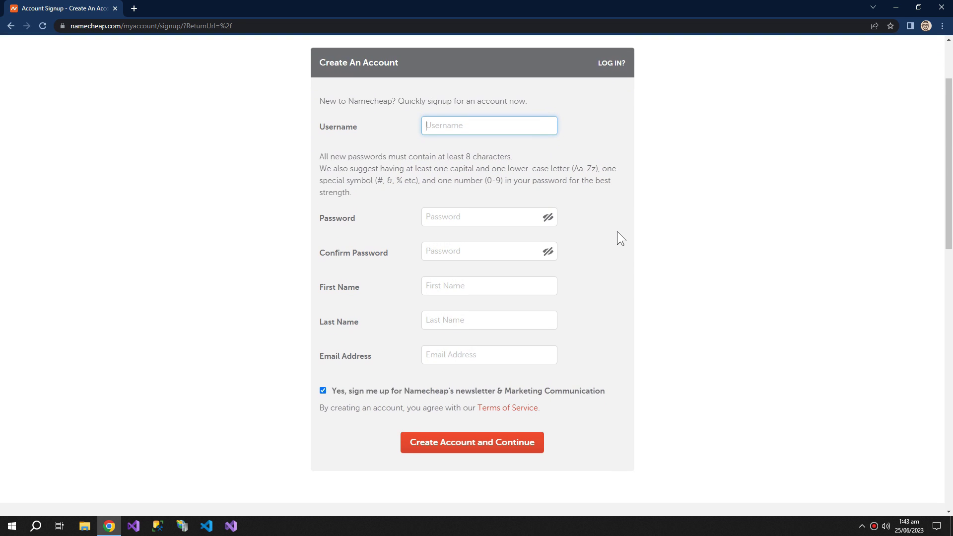
pyautogui.click(323, 391)
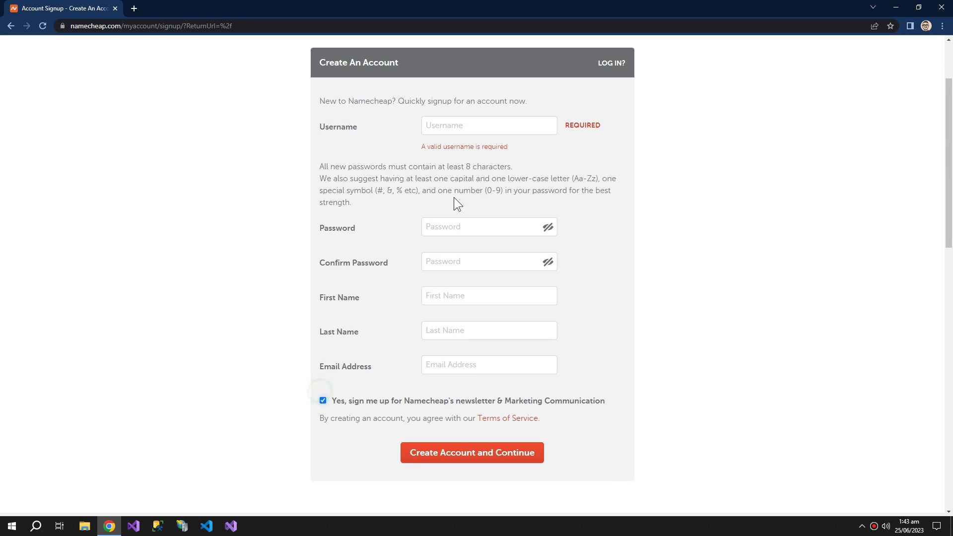
pyautogui.click(452, 126)
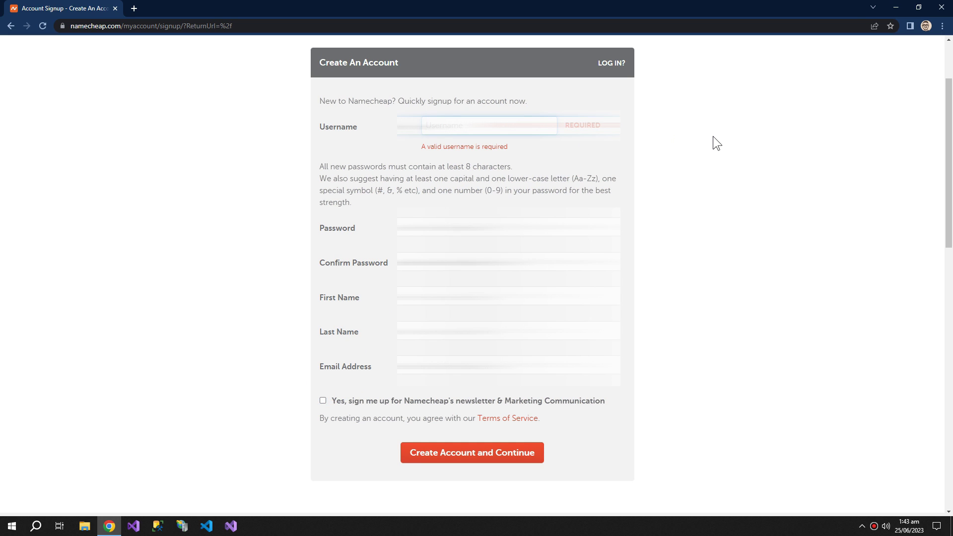
pyautogui.write('tacvyoutb')
pyautogui.click(499, 452)
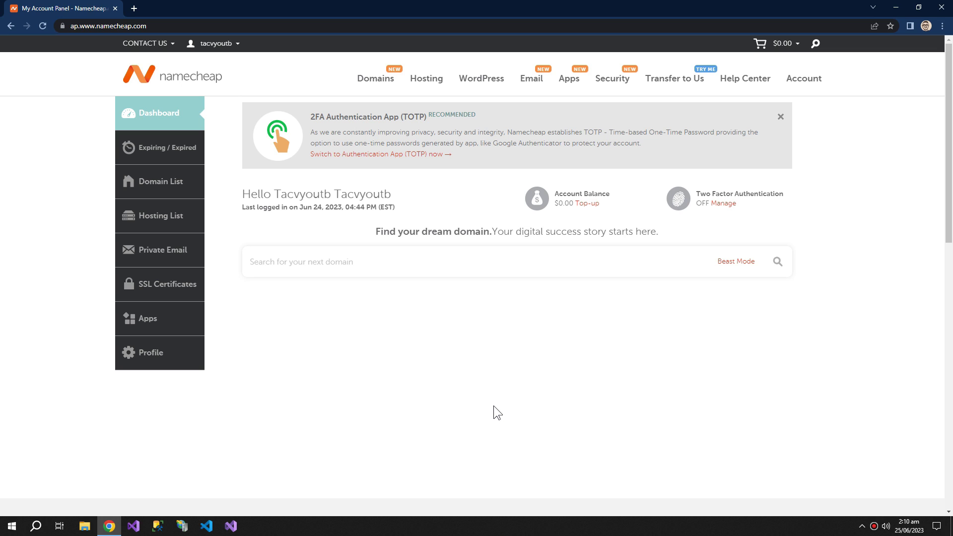
# Step: Search domains for 'theamazingcodeverse' and add theamazingcodeverse.online to the cart
pyautogui.click(376, 83)
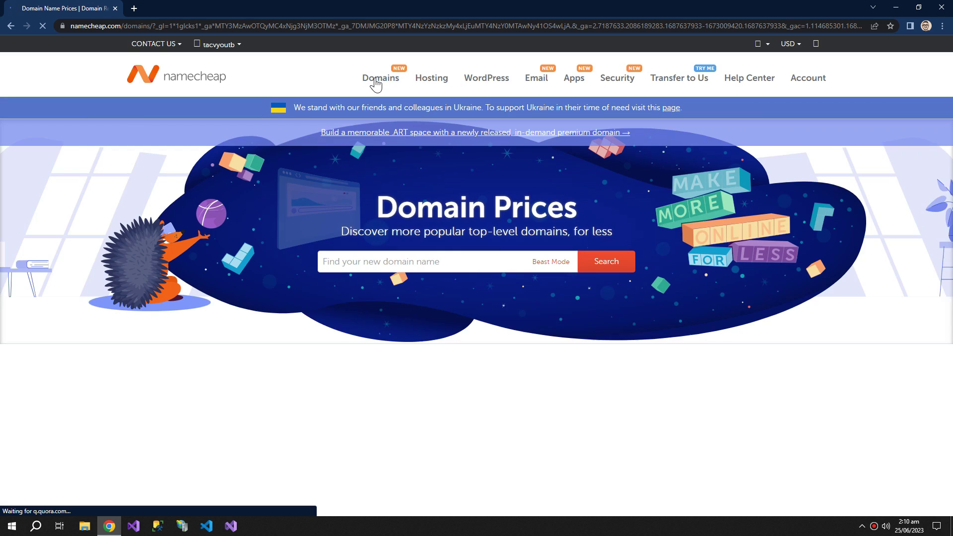
pyautogui.click(386, 260)
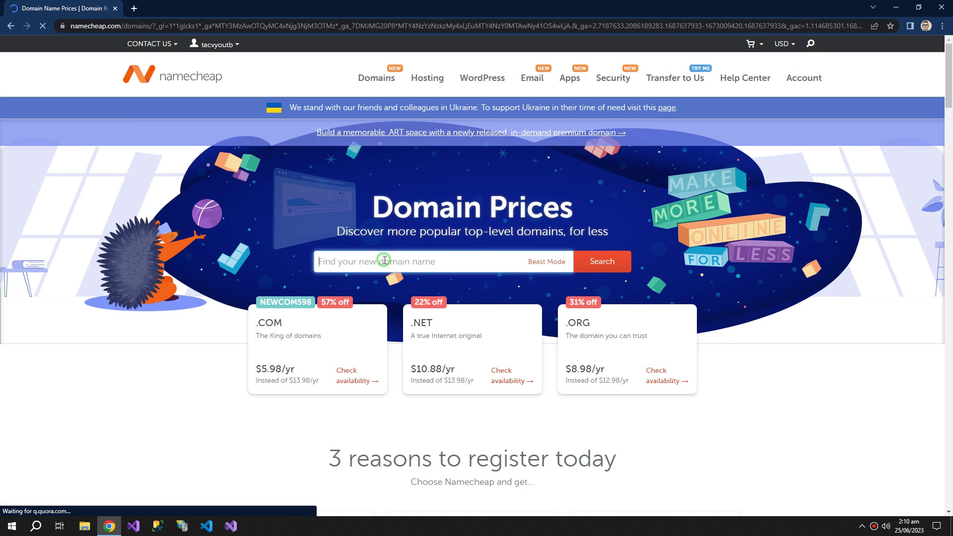
pyautogui.write('theam')
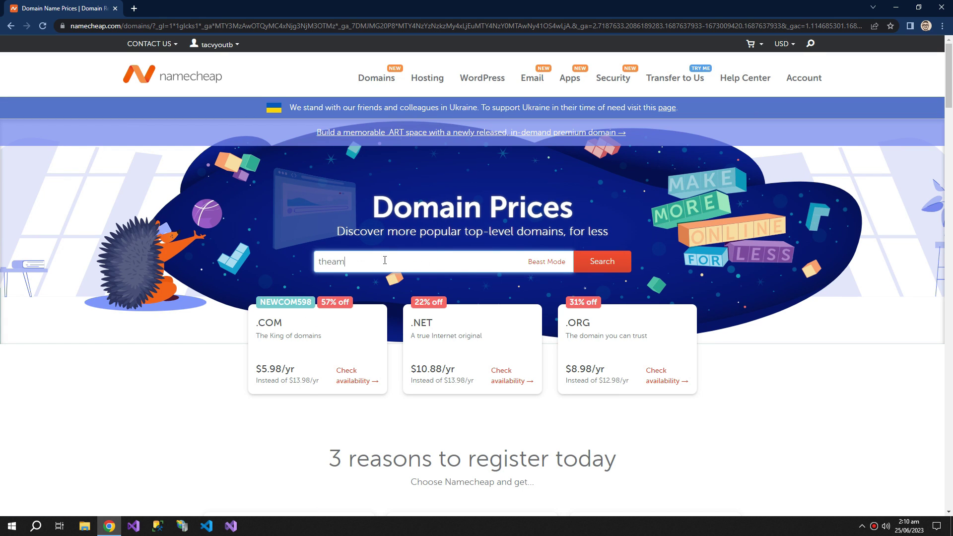
pyautogui.write('azingcodeverse')
pyautogui.press('Return')
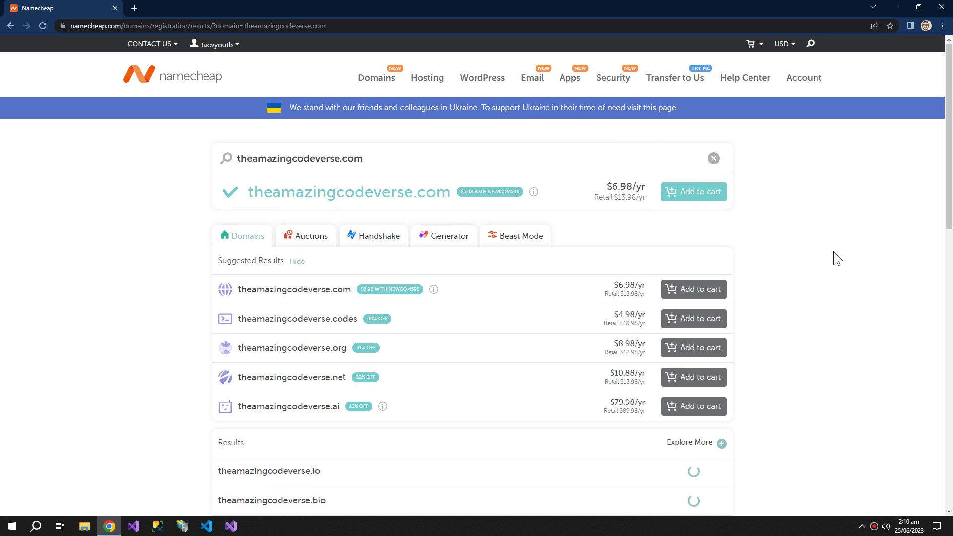
pyautogui.scroll(-7, 834, 252)
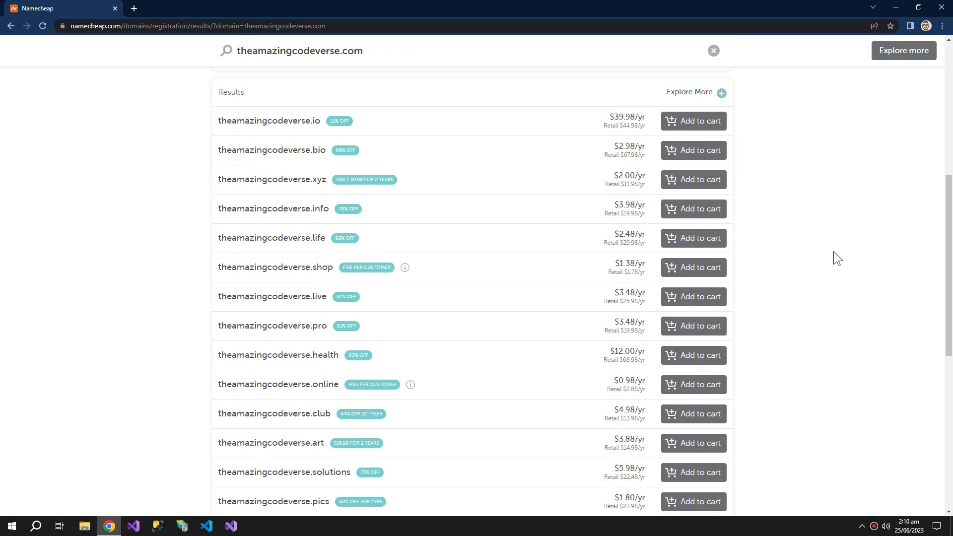
pyautogui.scroll(-1, 838, 251)
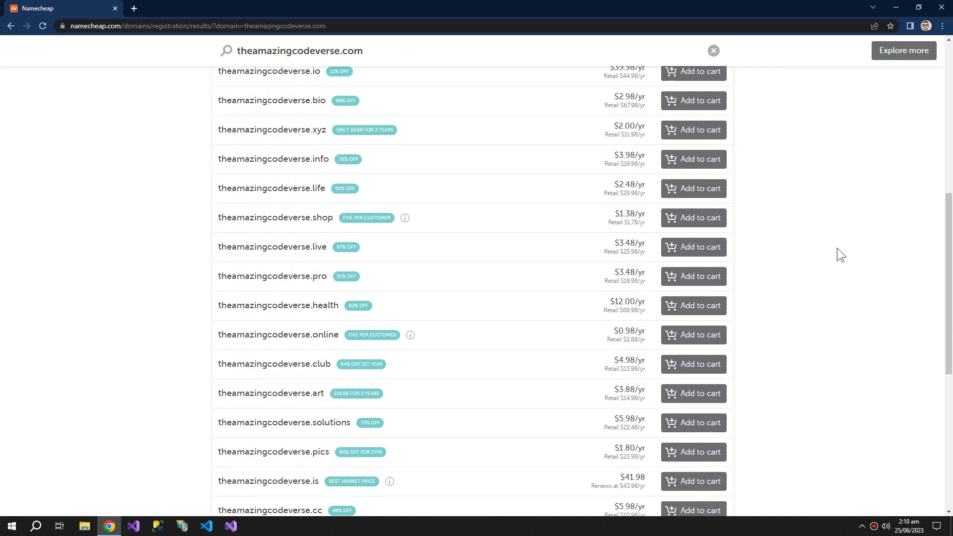
pyautogui.click(696, 333)
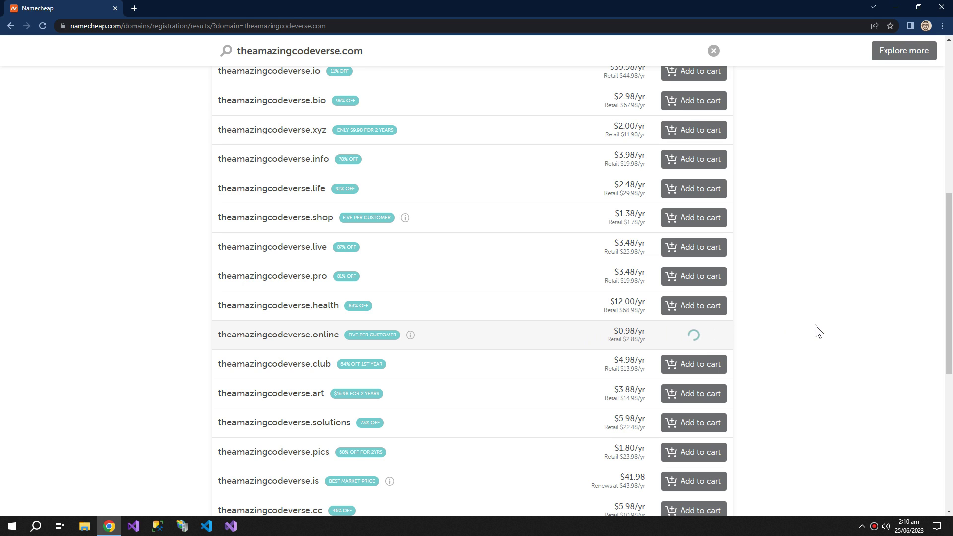
# Step: Add Web Hosting to the cart and go to the full cart page
pyautogui.scroll(-1, 796, 382)
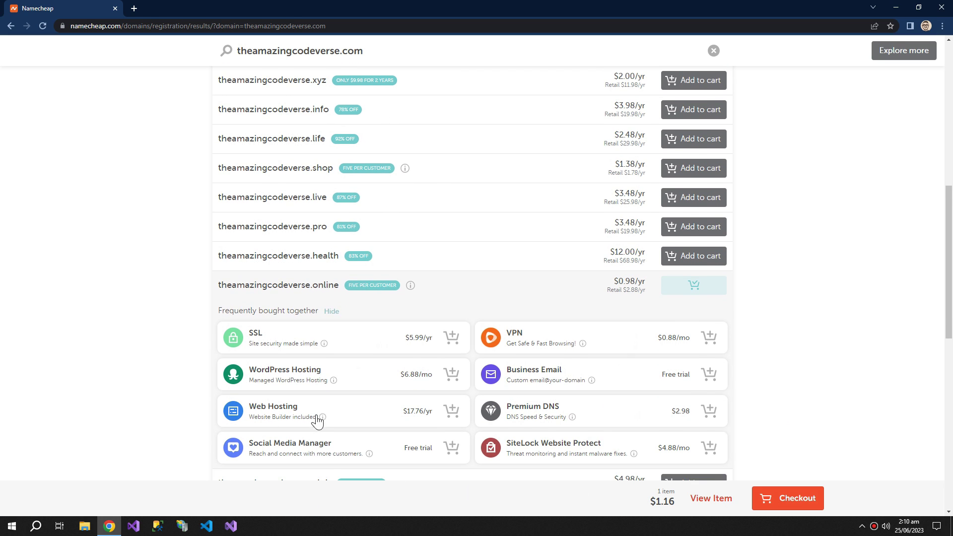
pyautogui.scroll(-1, 317, 422)
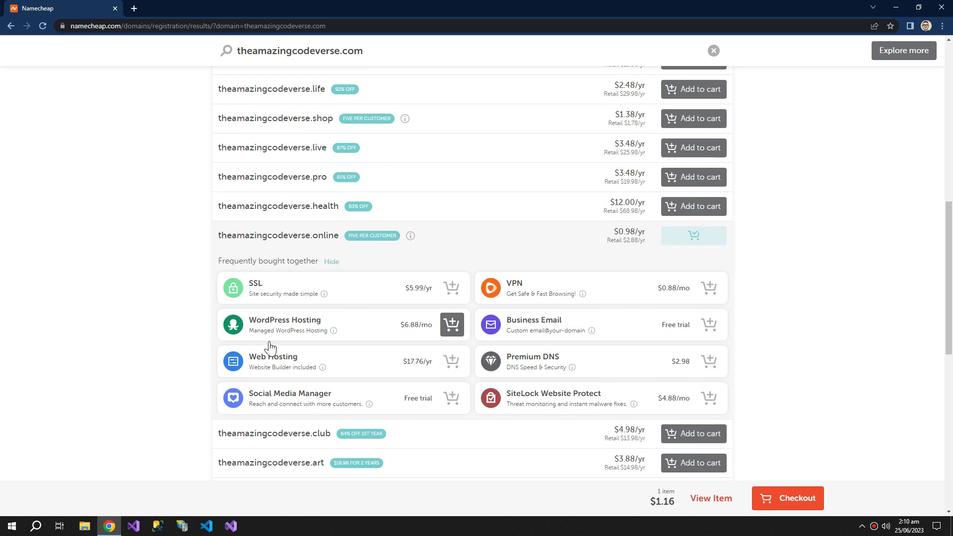
pyautogui.click(452, 363)
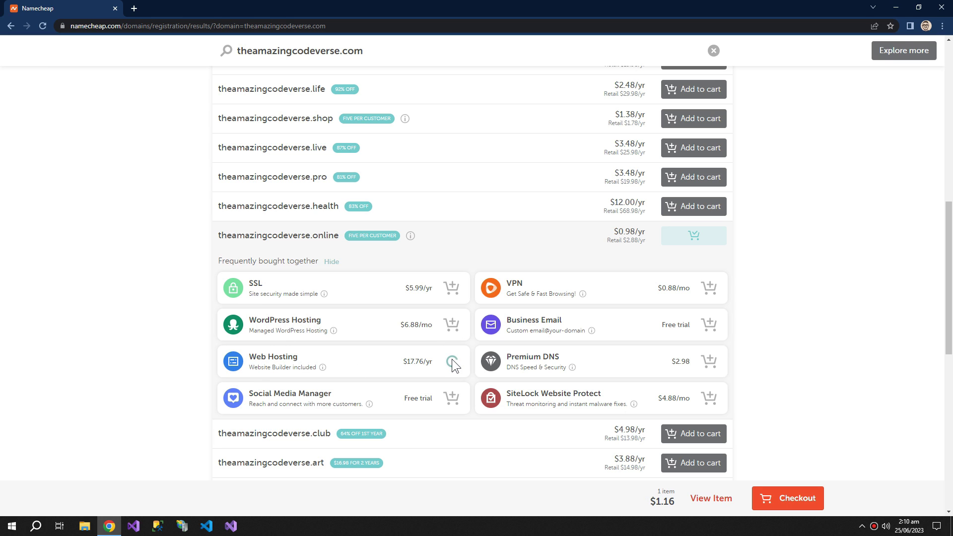
pyautogui.scroll(15, 869, 328)
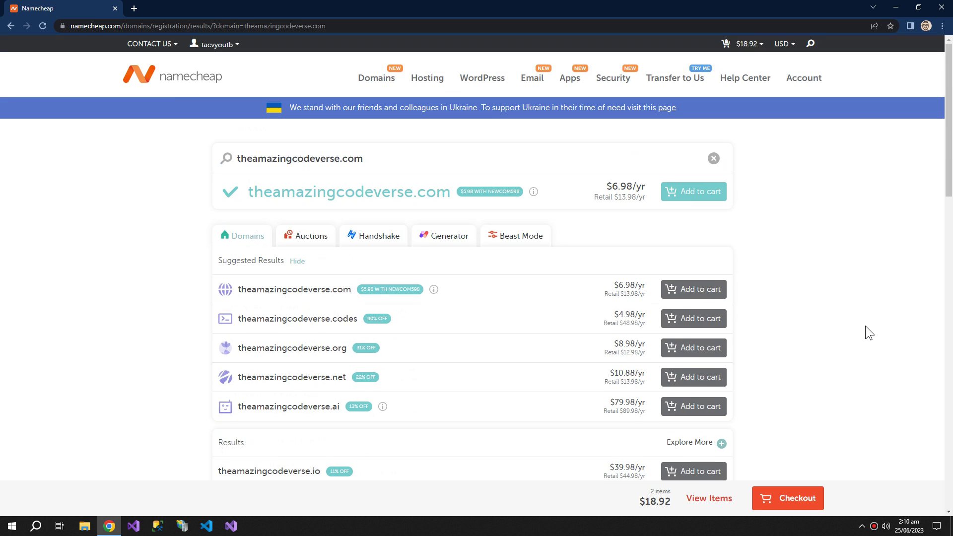
pyautogui.click(747, 44)
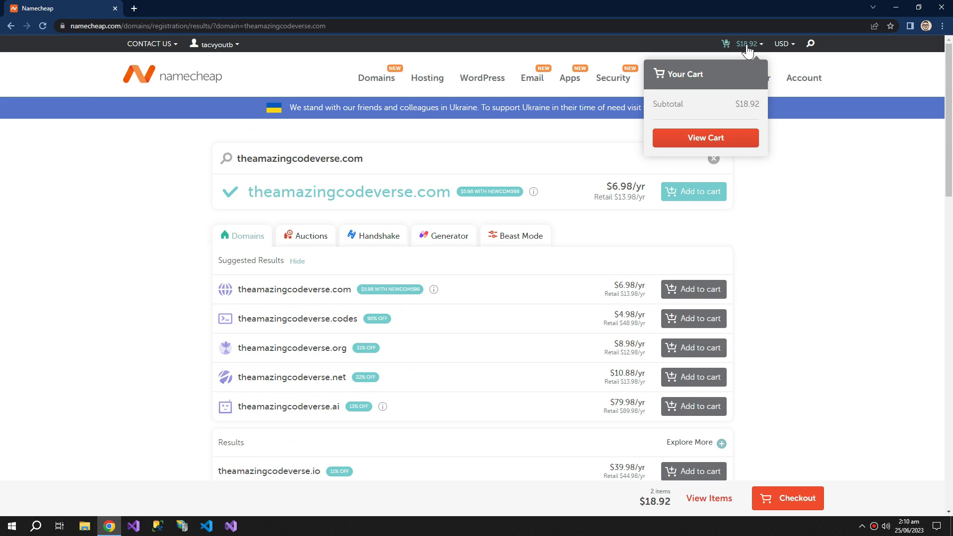
pyautogui.click(704, 138)
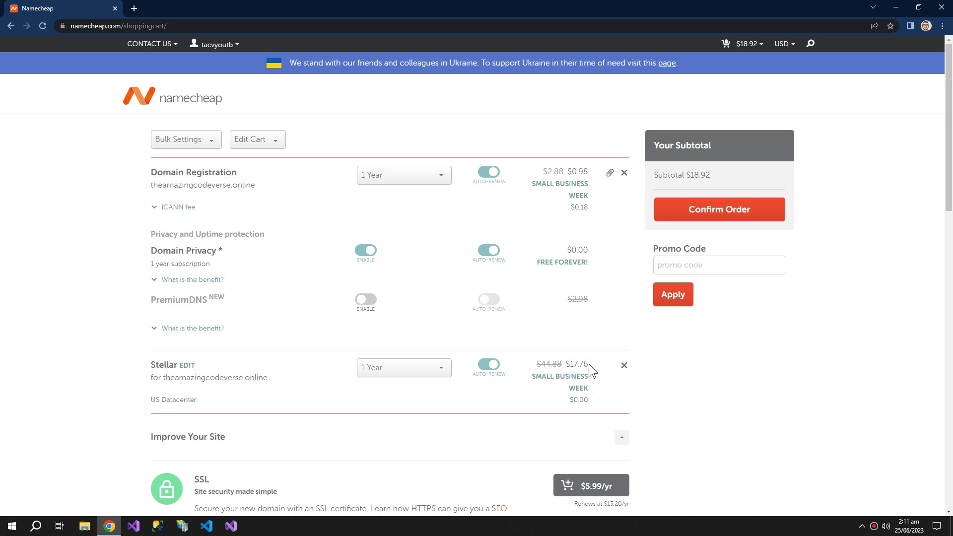
# Step: Change Stellar hosting from 1 Year to 1 Month ($4.48) and confirm the $5.64 order
pyautogui.moveTo(588, 364); pyautogui.dragTo(570, 364)
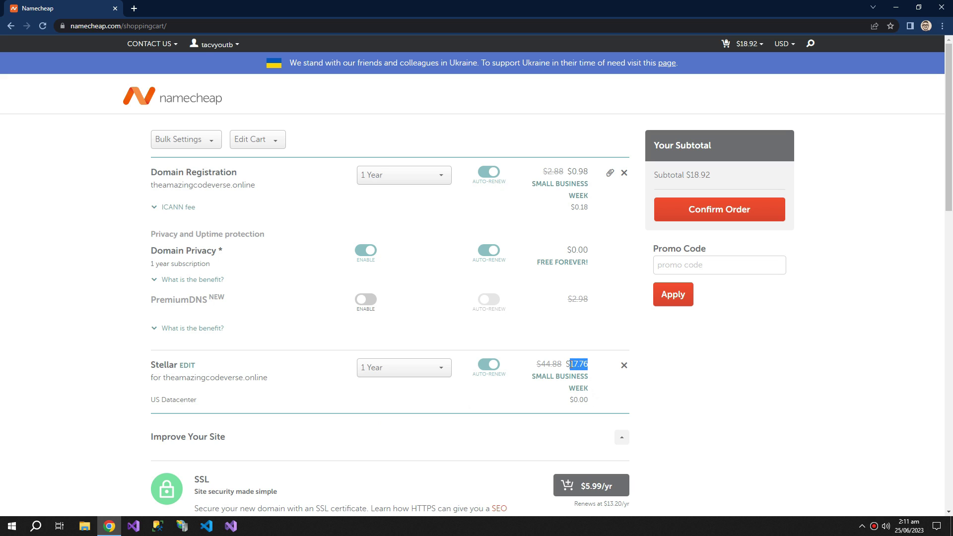
pyautogui.click(589, 363)
pyautogui.moveTo(589, 364); pyautogui.dragTo(571, 364)
pyautogui.click(412, 376)
pyautogui.click(392, 387)
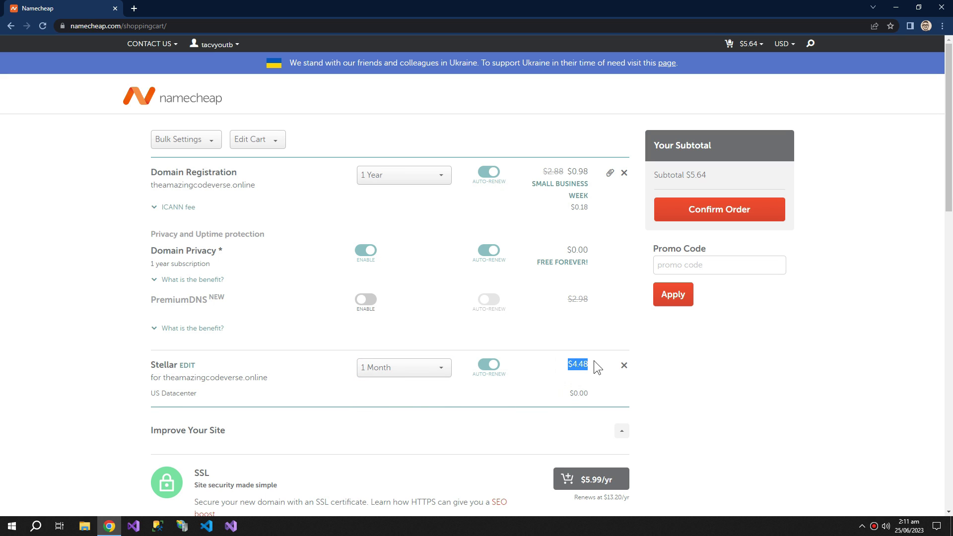
pyautogui.click(769, 387)
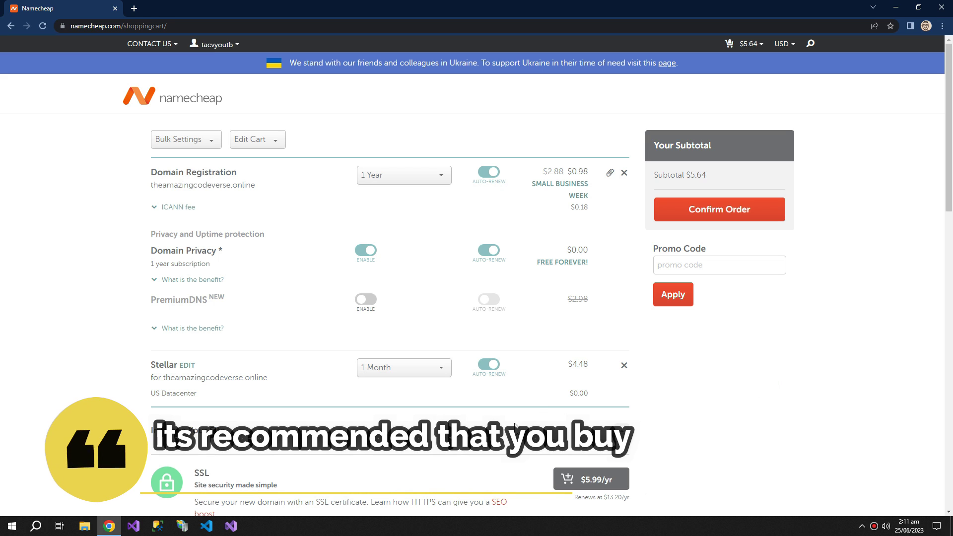
pyautogui.click(709, 213)
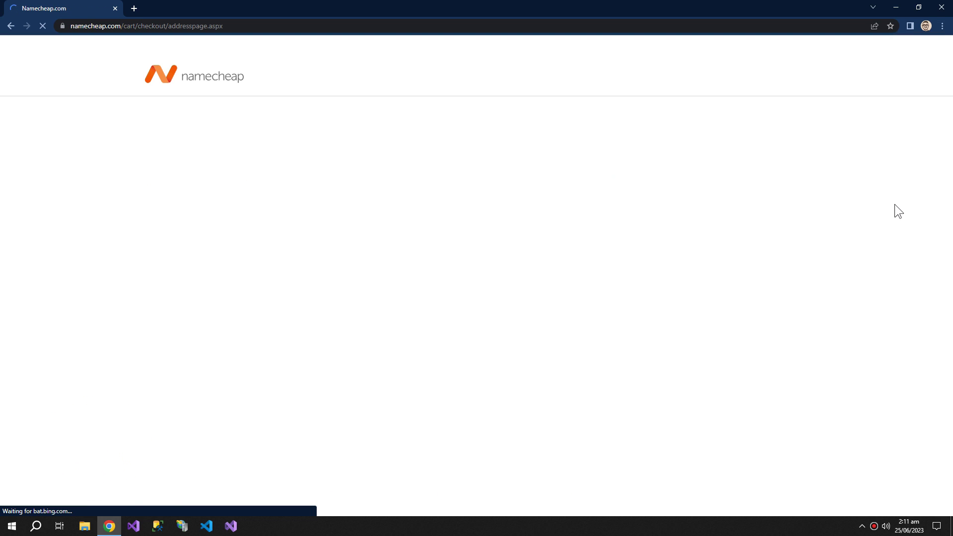
# Step: Untick the company registration option, complete the contact details and submit them
pyautogui.scroll(-2, 571, 312)
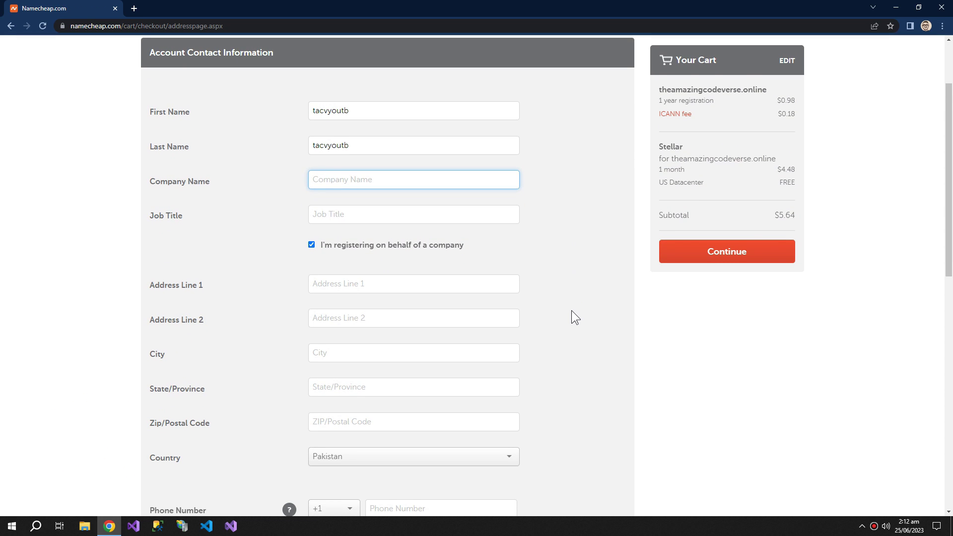
pyautogui.scroll(-3, 572, 313)
pyautogui.scroll(-2, 572, 312)
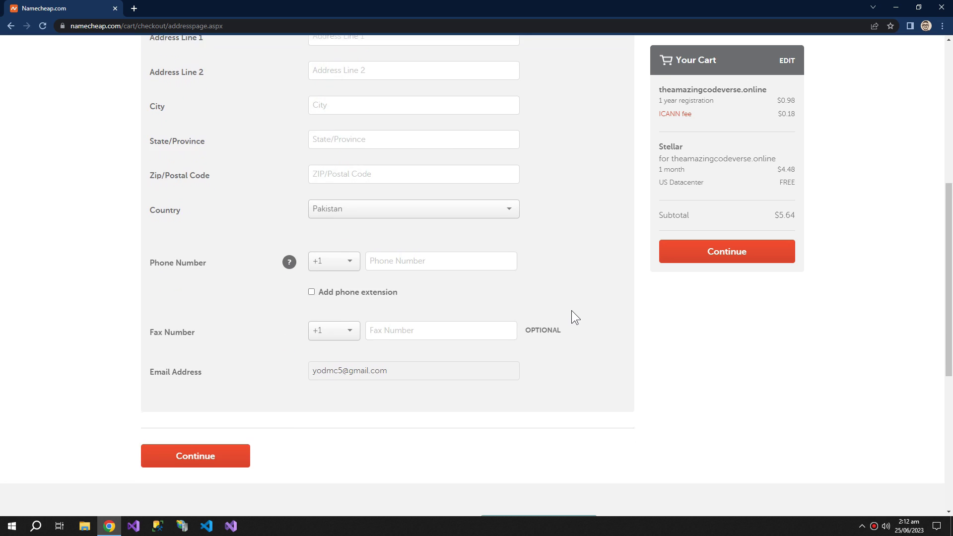
pyautogui.scroll(5, 572, 311)
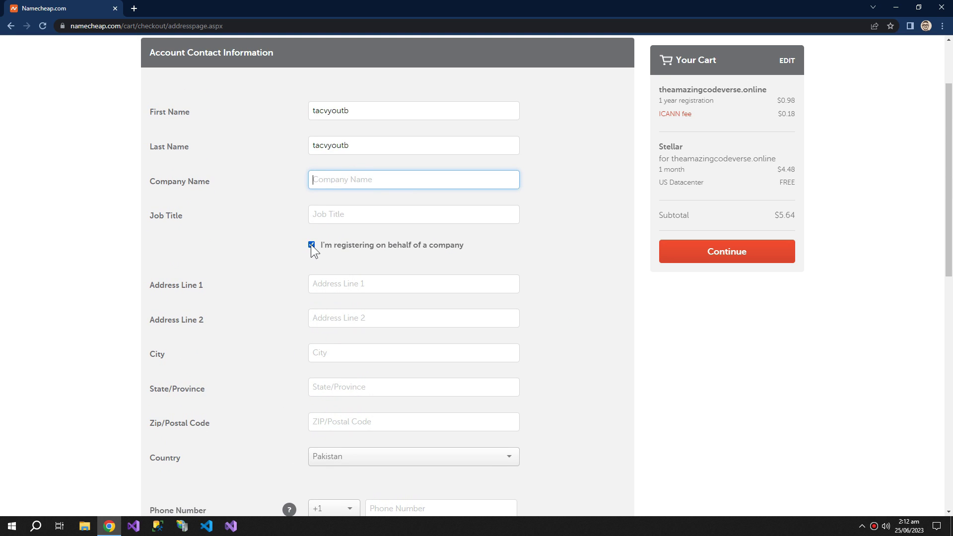
pyautogui.click(311, 244)
pyautogui.click(311, 255)
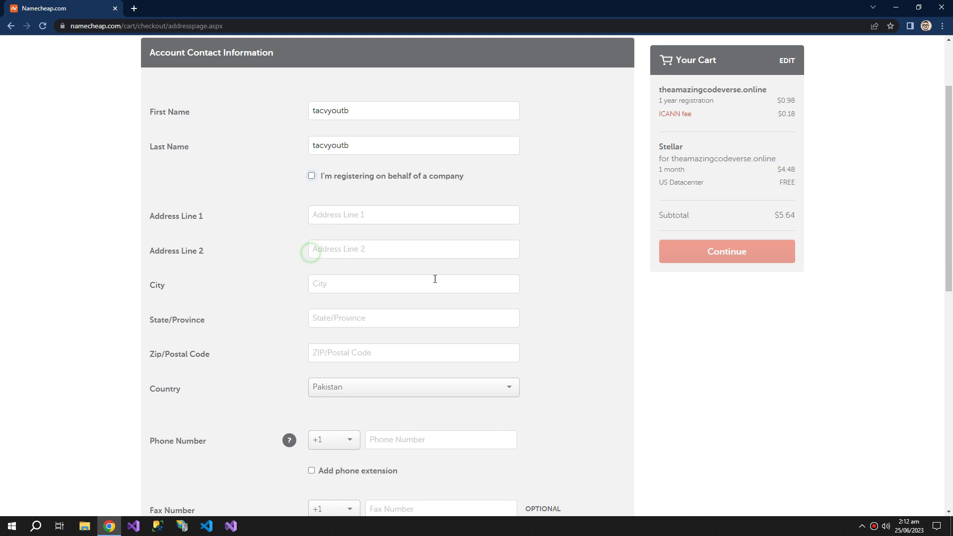
pyautogui.click(362, 215)
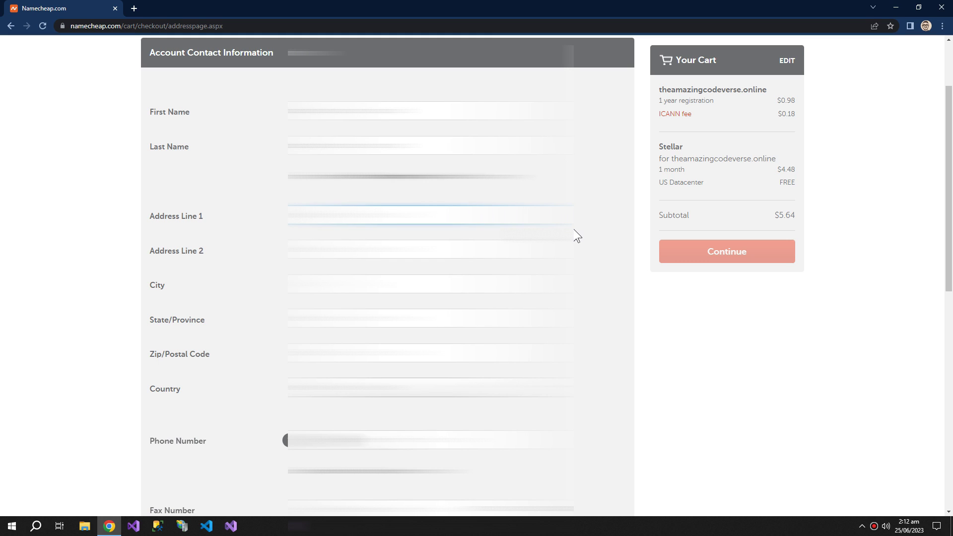
pyautogui.doubleClick(355, 145)
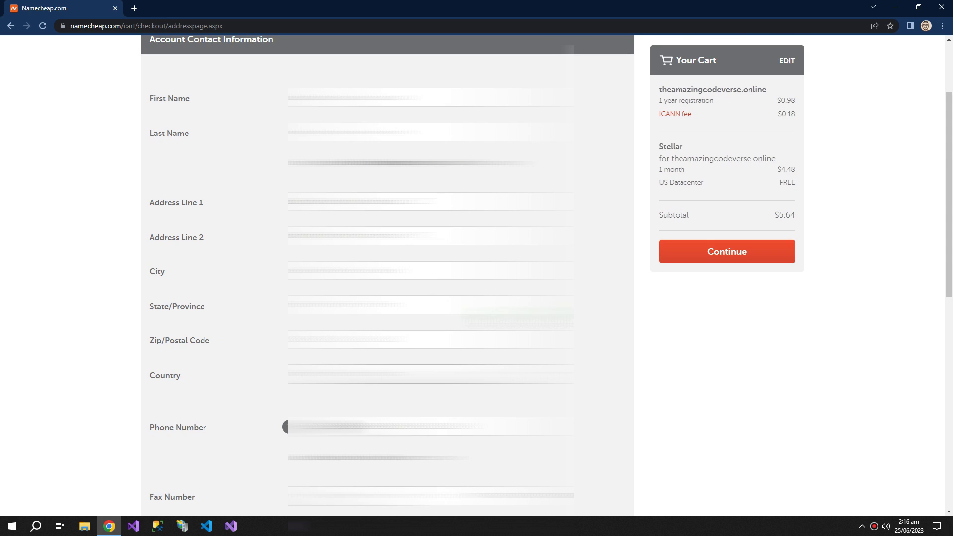
pyautogui.scroll(-5, 387, 278)
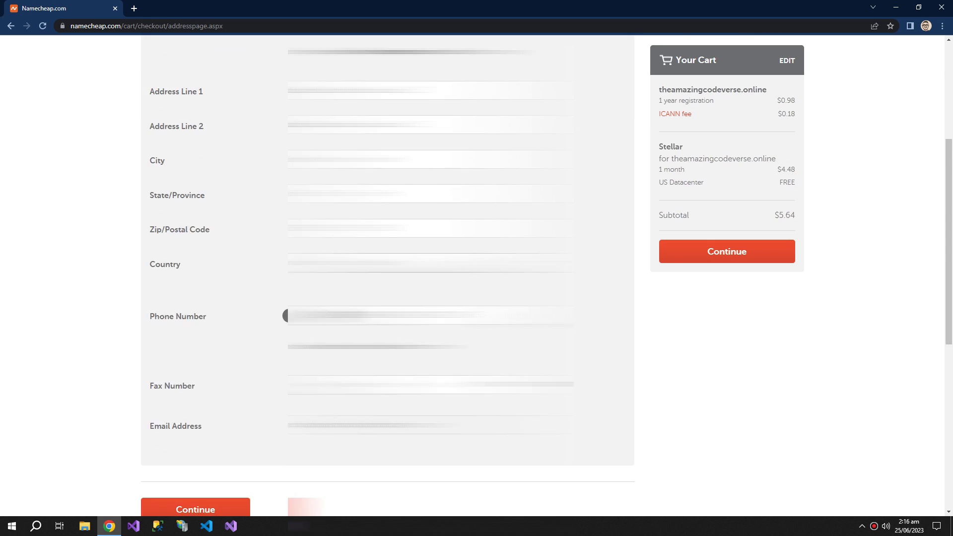
pyautogui.click(237, 379)
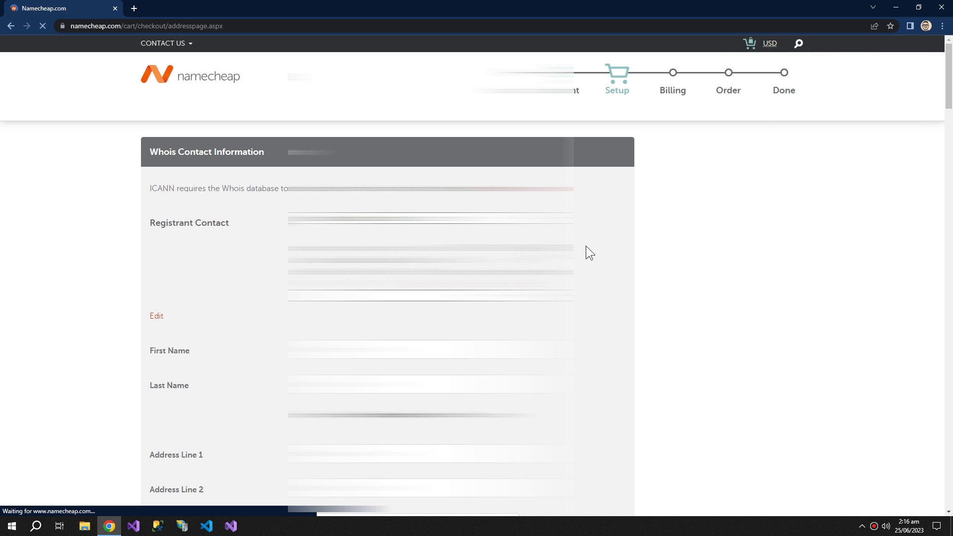
# Step: On the Whois step, save the configuration as default checkout settings
pyautogui.scroll(-1, 585, 245)
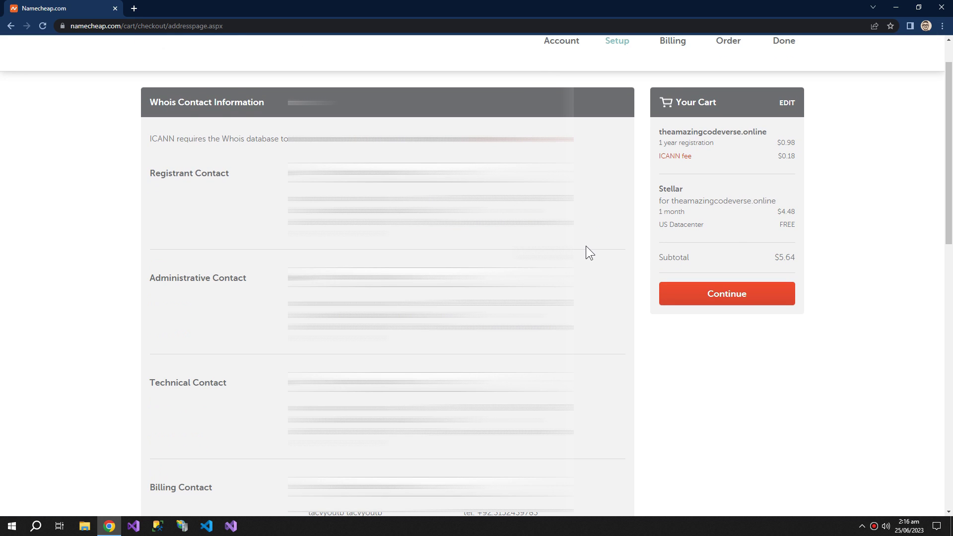
pyautogui.scroll(-5, 585, 245)
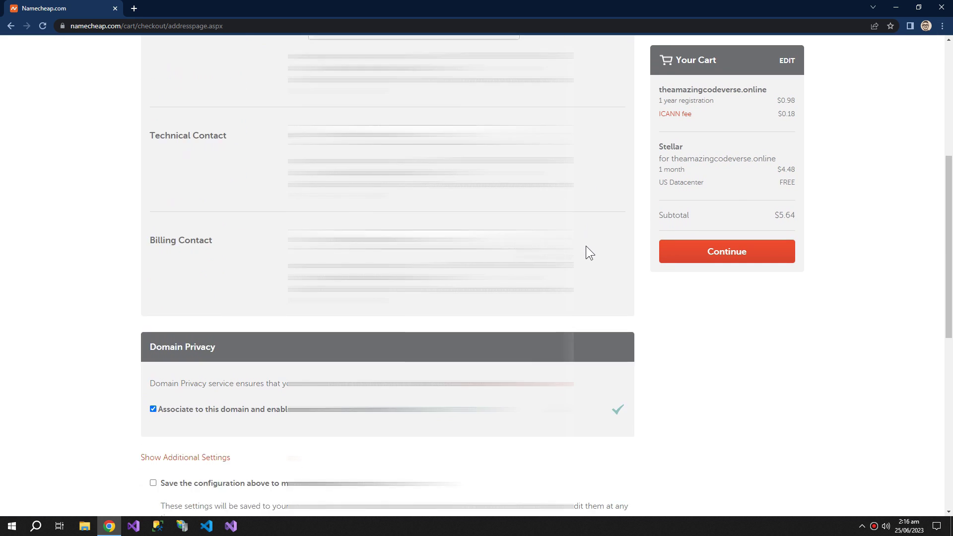
pyautogui.scroll(-2, 586, 247)
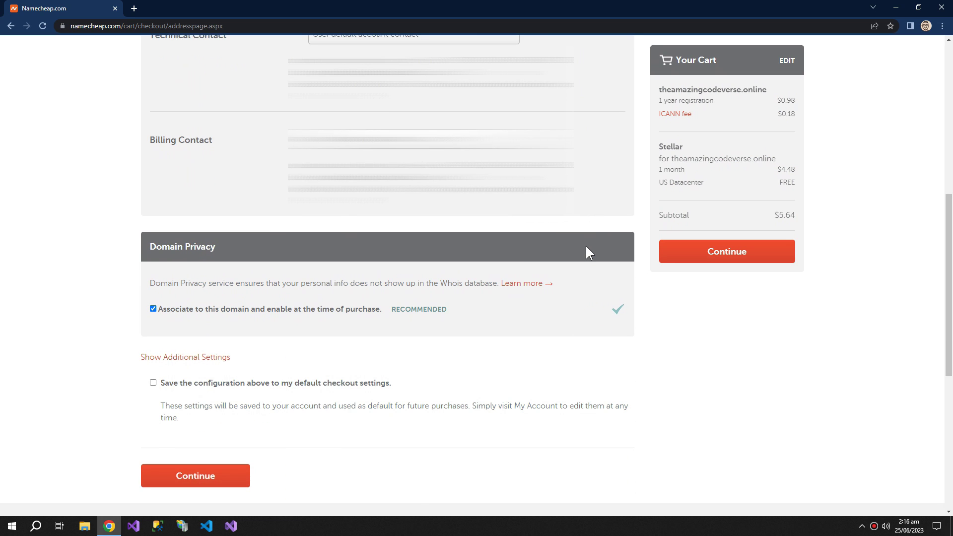
pyautogui.scroll(-1, 586, 246)
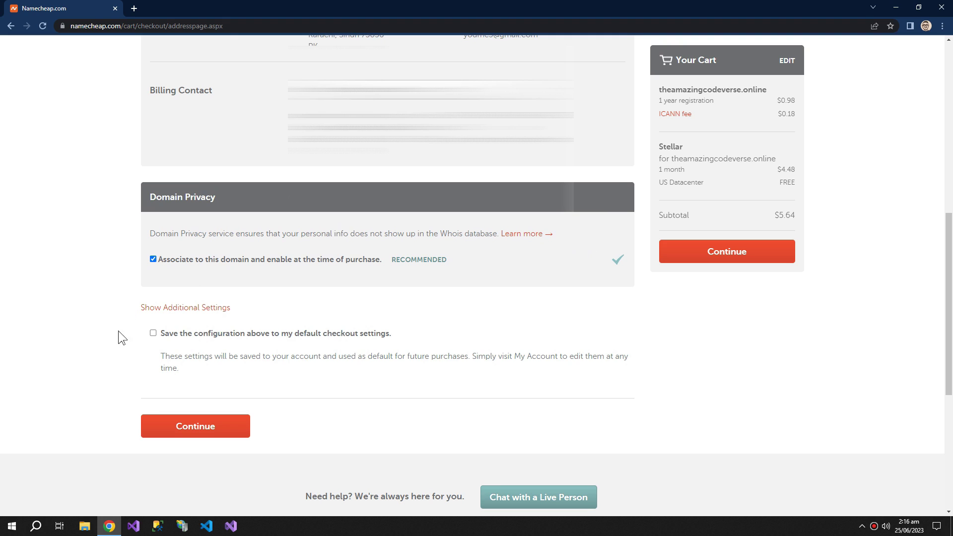
pyautogui.click(153, 333)
# Step: Enter the cardholder name and card details, keeping auto-renewal for domain, privacy and hosting
pyautogui.click(175, 431)
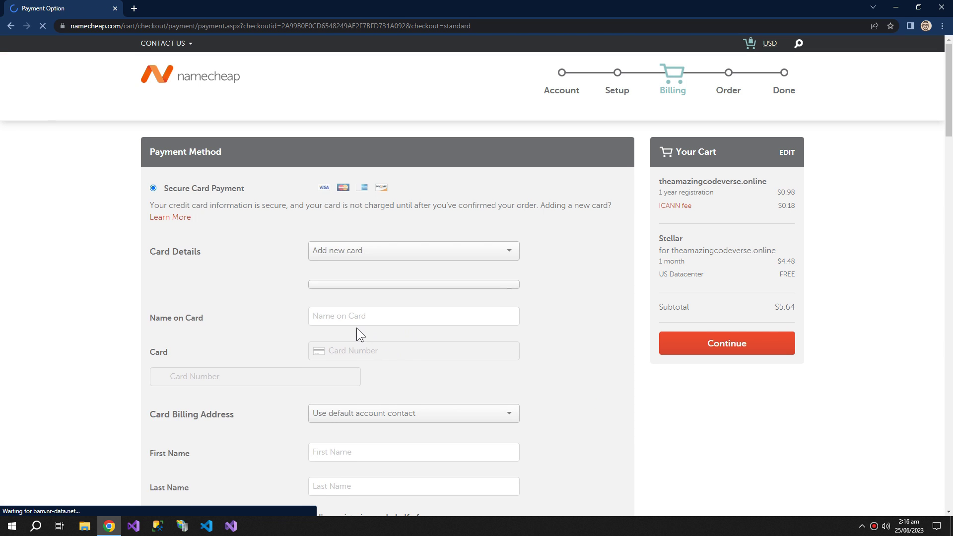
pyautogui.click(355, 289)
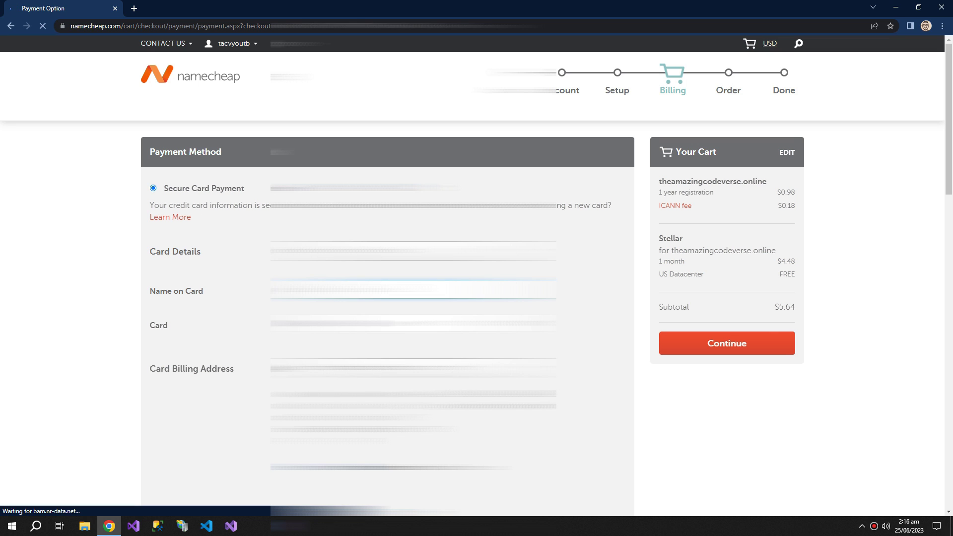
pyautogui.click(413, 323)
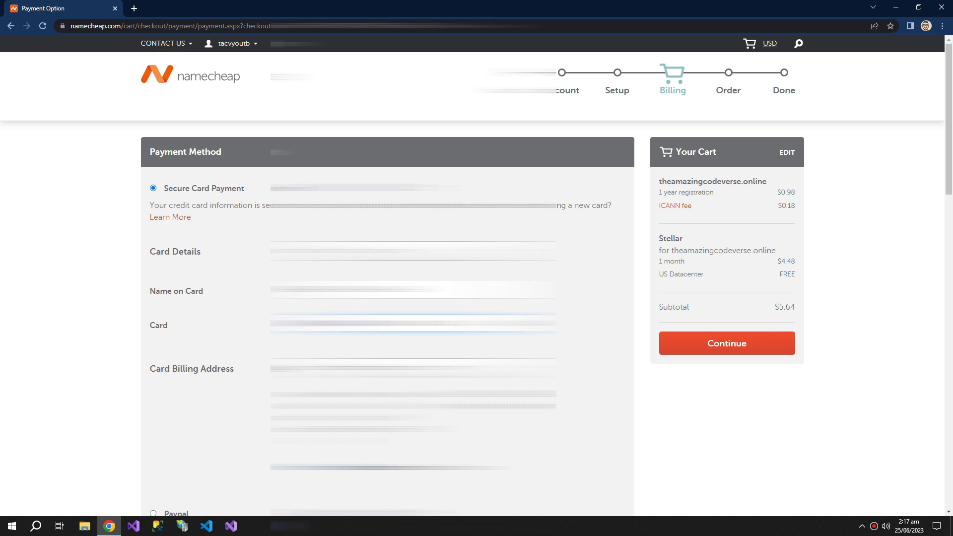
pyautogui.click(613, 321)
pyautogui.scroll(-2, 612, 320)
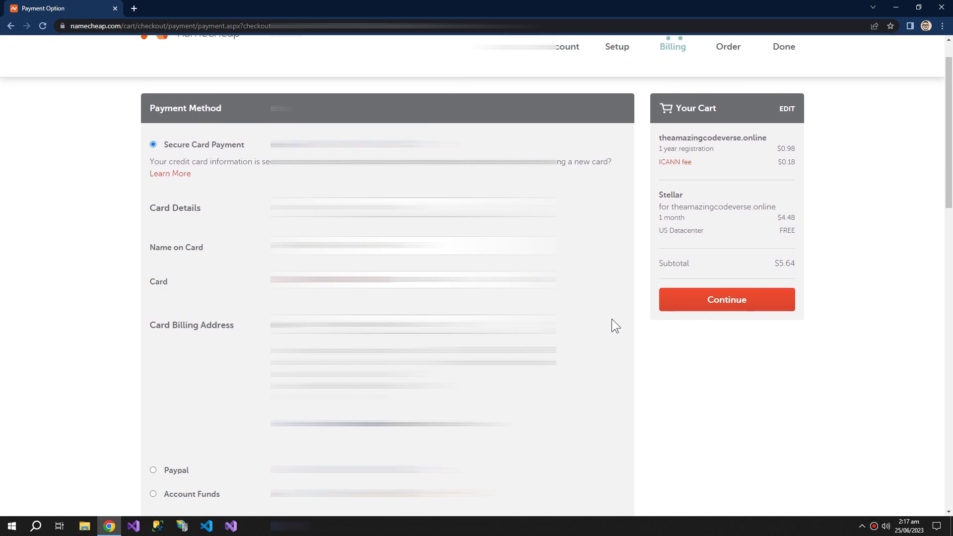
pyautogui.scroll(-2, 611, 321)
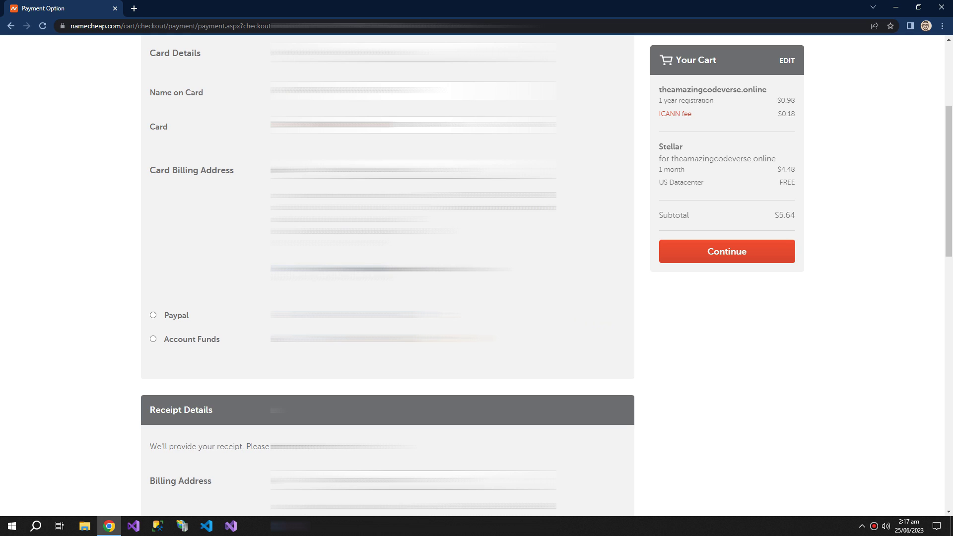
pyautogui.scroll(-7, 612, 320)
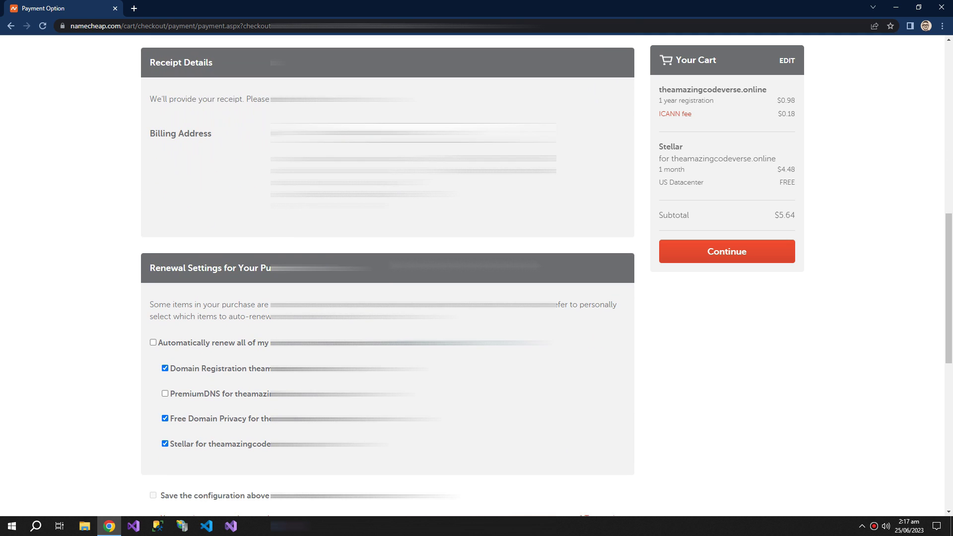
pyautogui.scroll(-3, 460, 258)
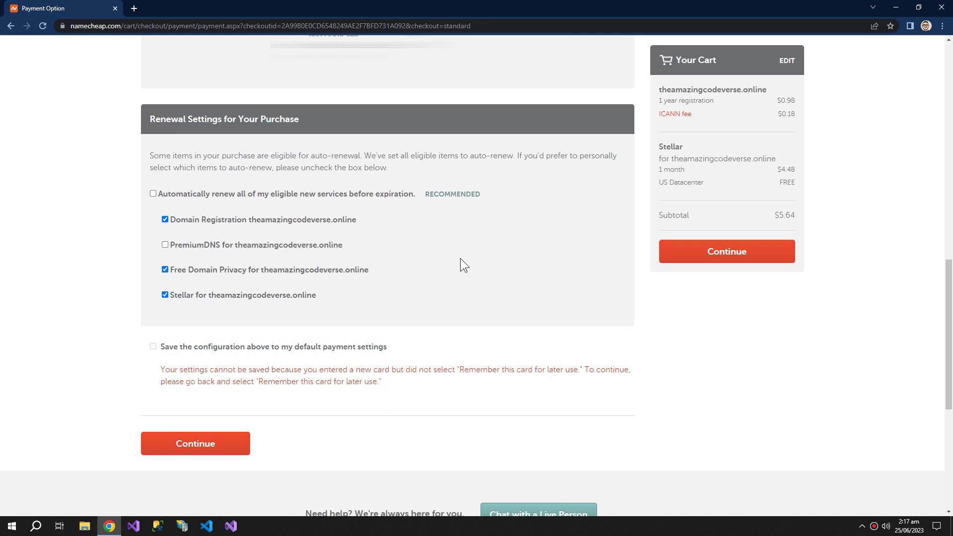
# Step: Review the order, accept the terms and pay $5.64 for the domain and Stellar hosting
pyautogui.click(228, 443)
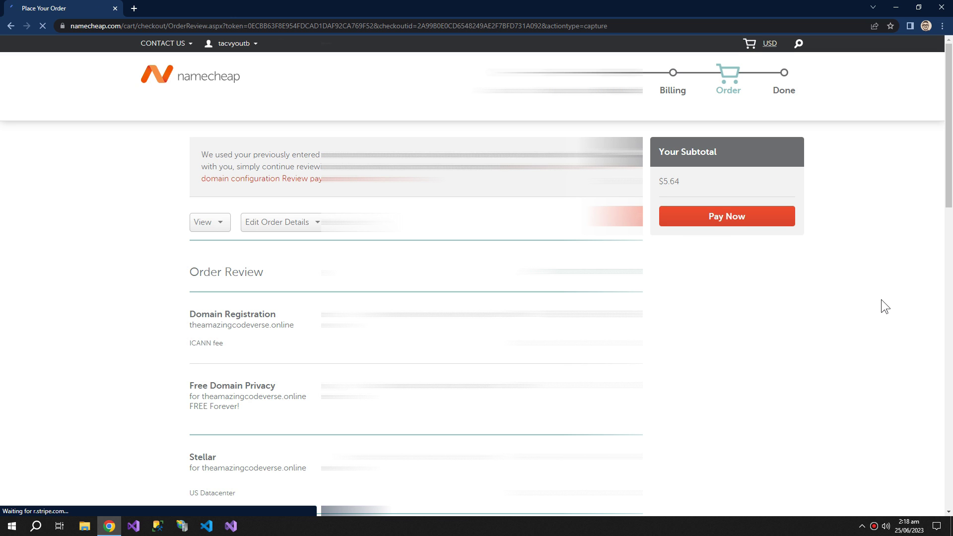
pyautogui.scroll(-10, 880, 299)
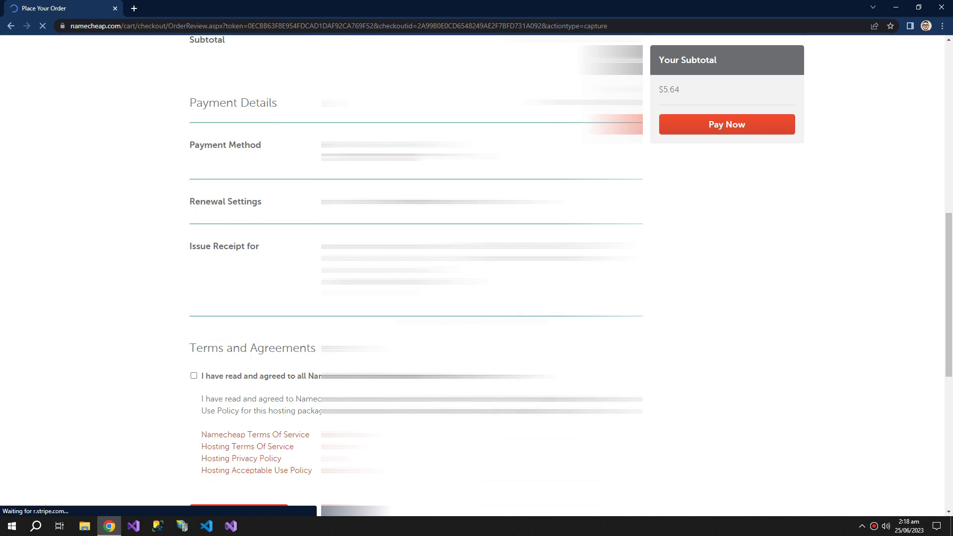
pyautogui.scroll(-2, 416, 278)
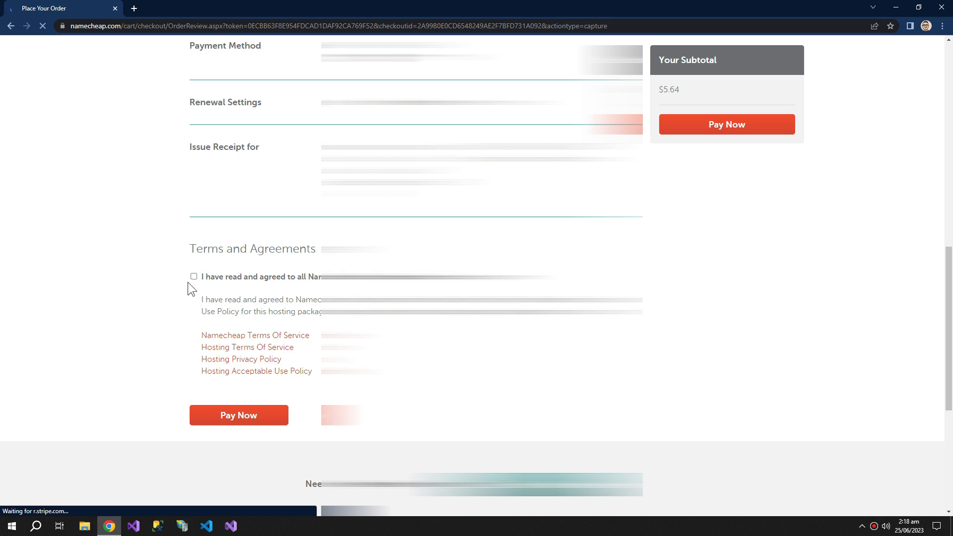
pyautogui.scroll(4, 232, 275)
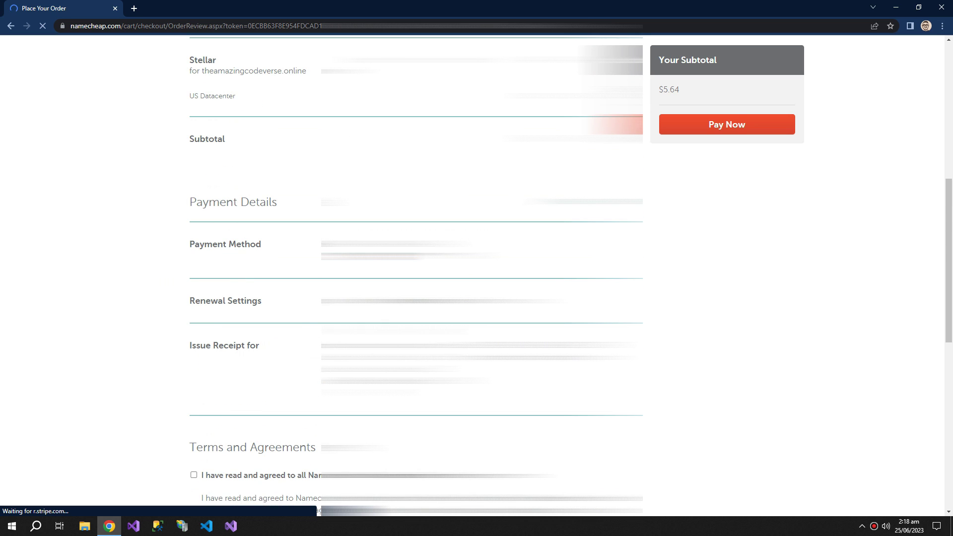
pyautogui.scroll(8, 416, 273)
pyautogui.scroll(-13, 195, 179)
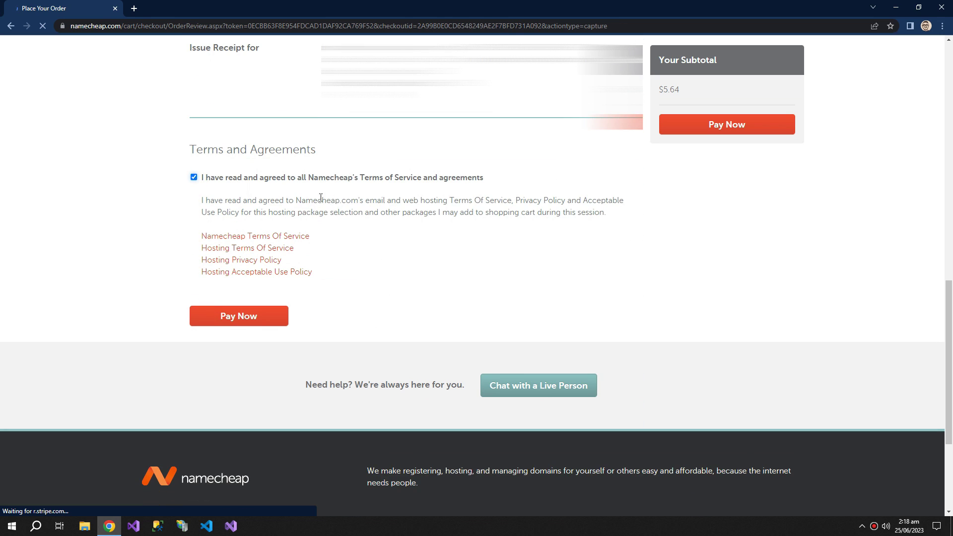
pyautogui.click(240, 323)
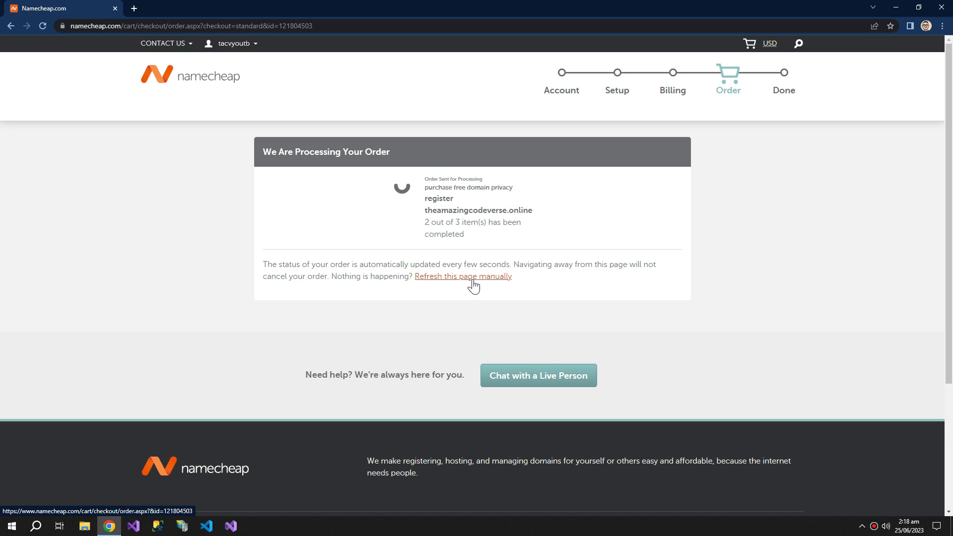
pyautogui.click(473, 280)
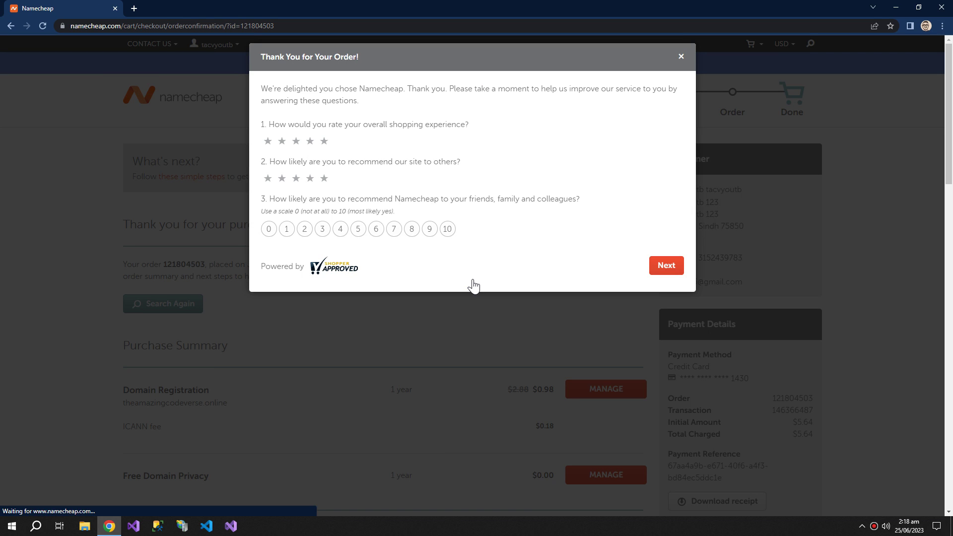
# Step: Close the thank-you survey and review the summary: domain $0.98, free privacy, hosting $4.48
pyautogui.click(682, 55)
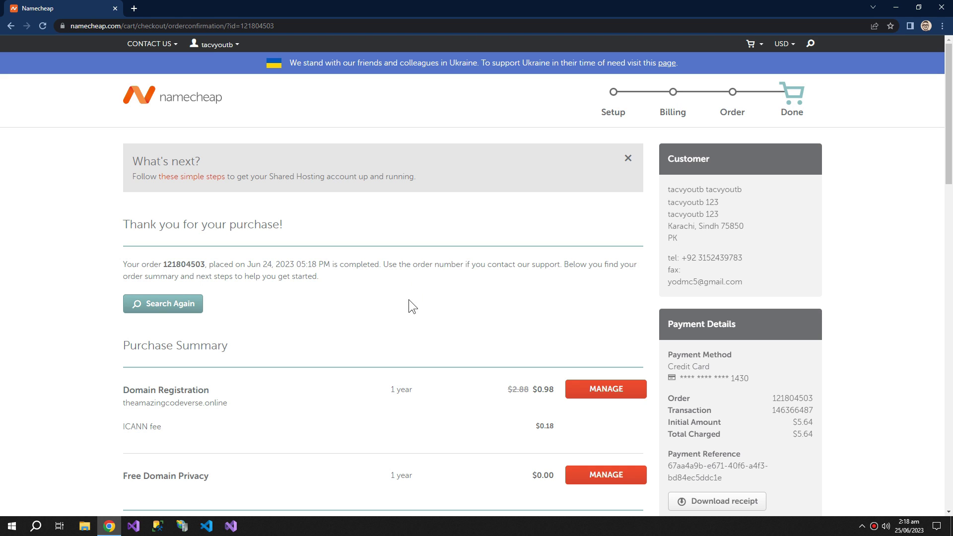
pyautogui.scroll(-1, 68, 202)
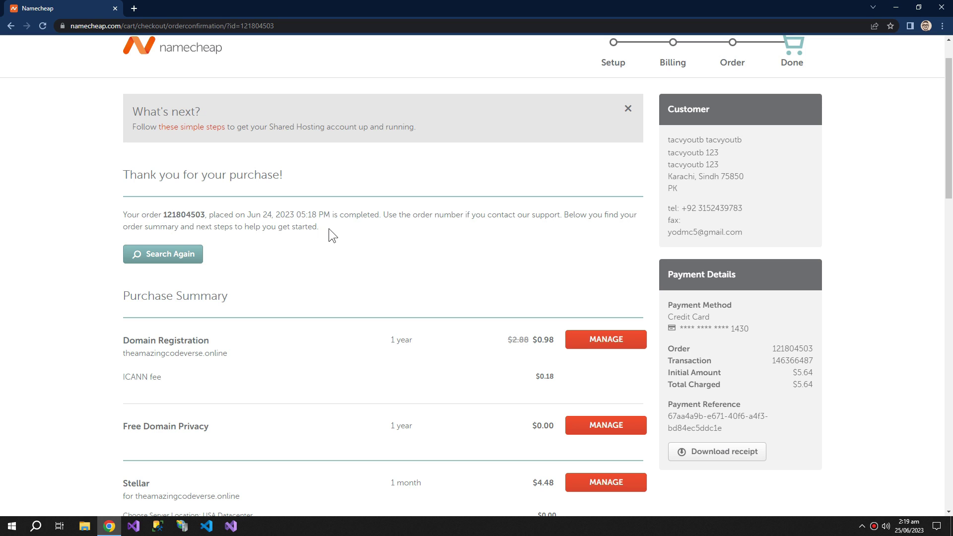
pyautogui.moveTo(111, 210); pyautogui.dragTo(341, 228)
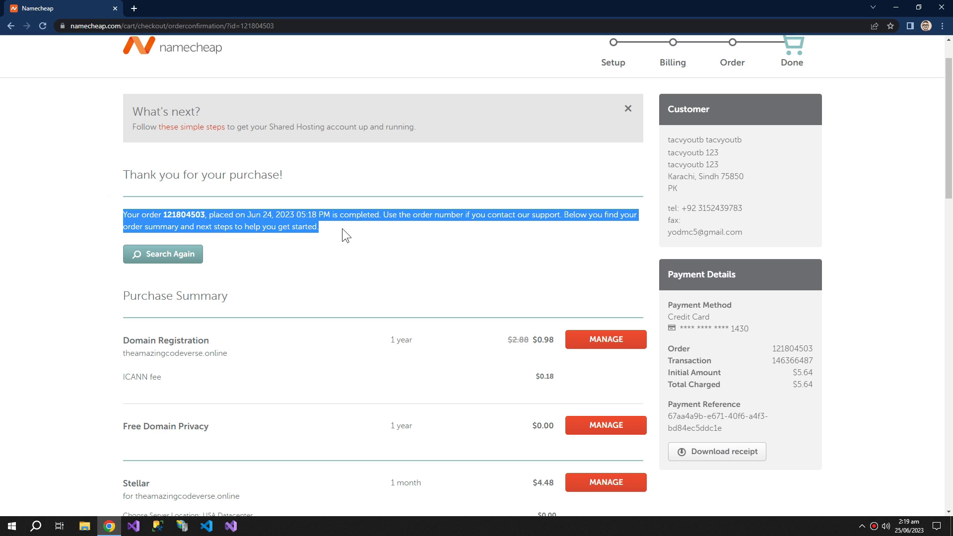
pyautogui.click(400, 268)
pyautogui.scroll(-5, 454, 260)
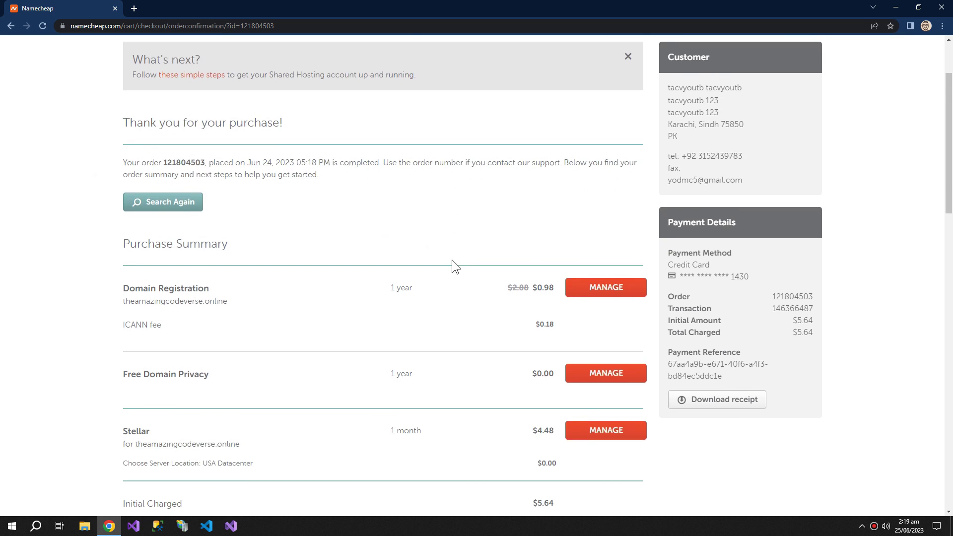
pyautogui.scroll(6, 451, 259)
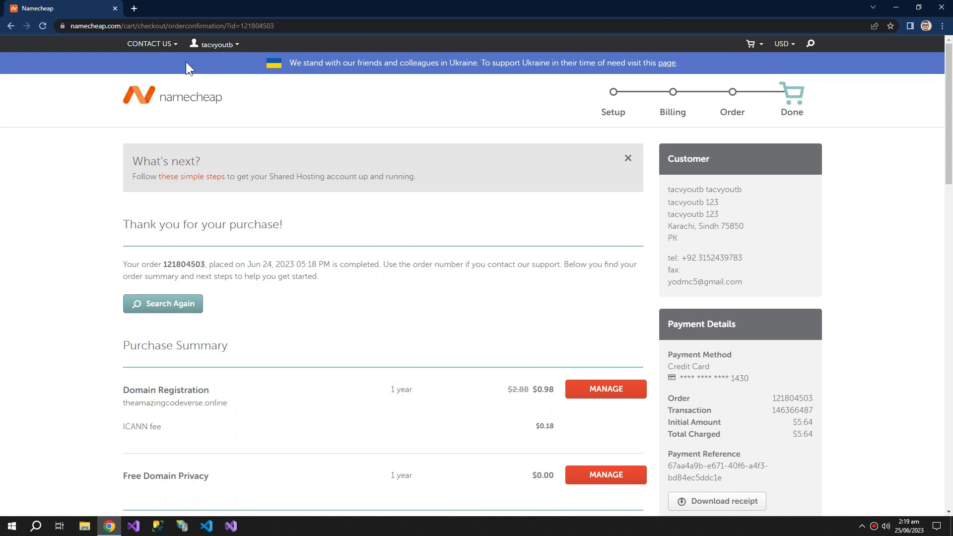
# Step: Launch cPanel for theamazingcodeverse.online's Stellar hosting from the dashboard, skipping the welcome prompt
pyautogui.click(204, 100)
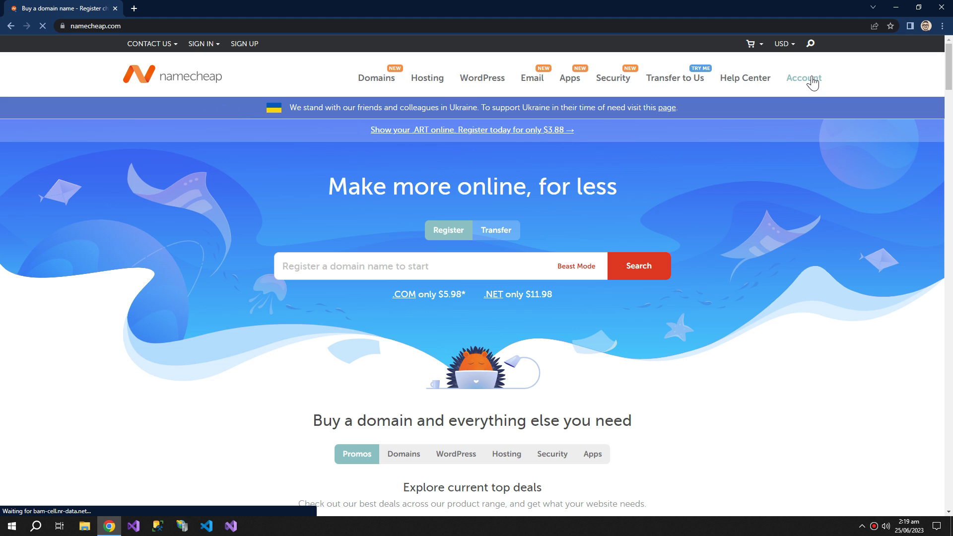
pyautogui.click(811, 78)
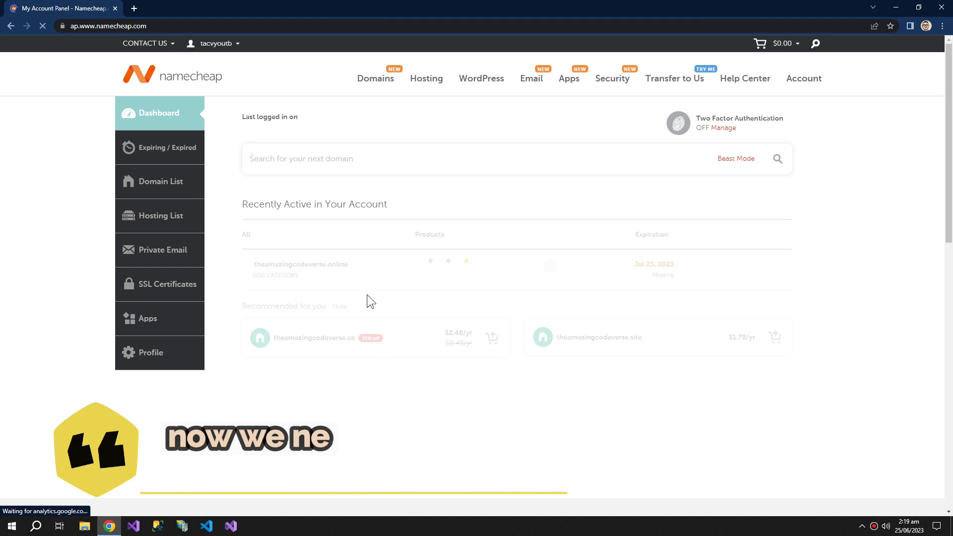
pyautogui.scroll(-1, 367, 294)
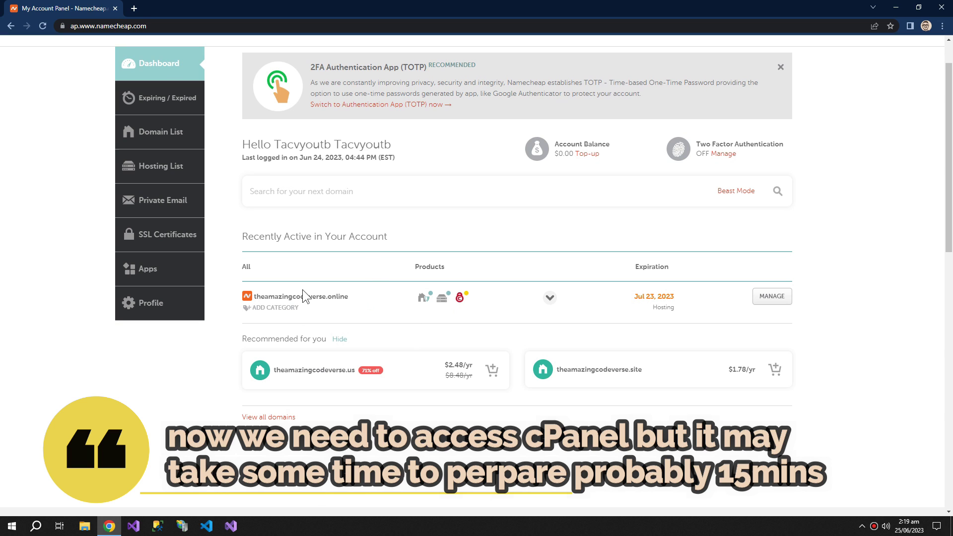
pyautogui.moveTo(357, 300); pyautogui.dragTo(296, 298)
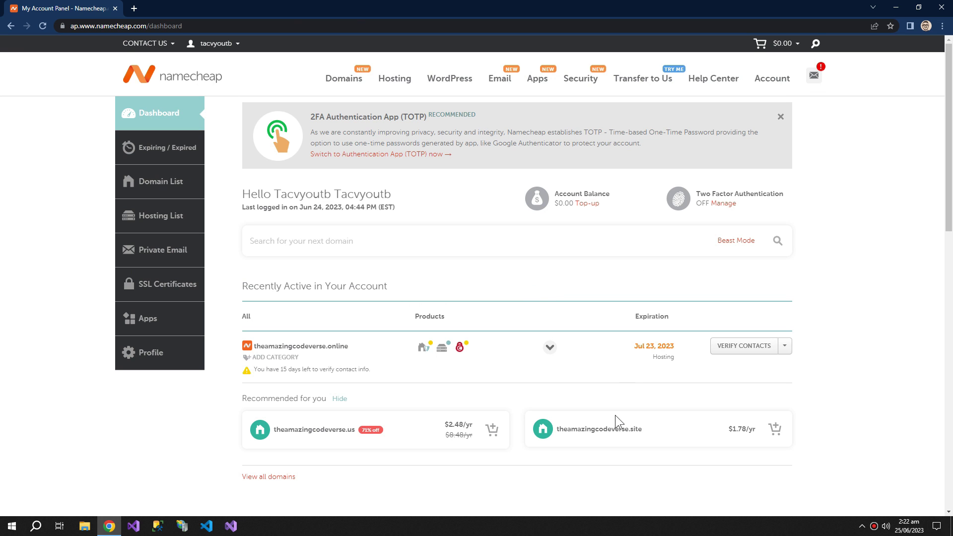
pyautogui.scroll(-3, 570, 298)
pyautogui.click(549, 199)
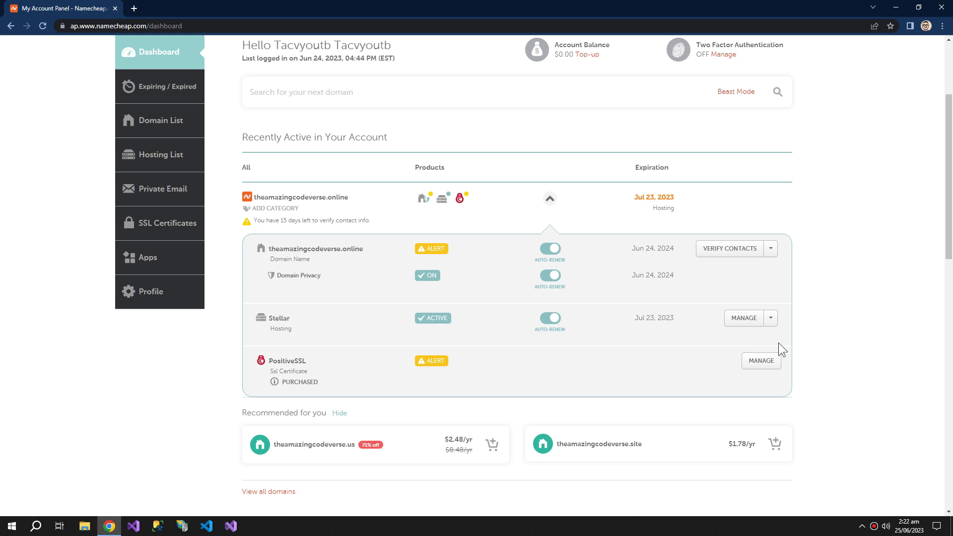
pyautogui.click(774, 322)
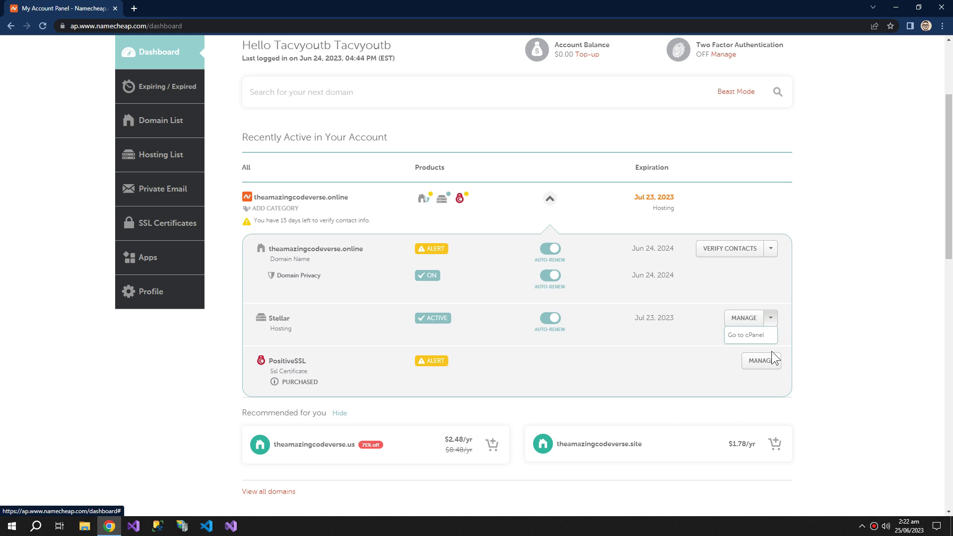
pyautogui.click(771, 321)
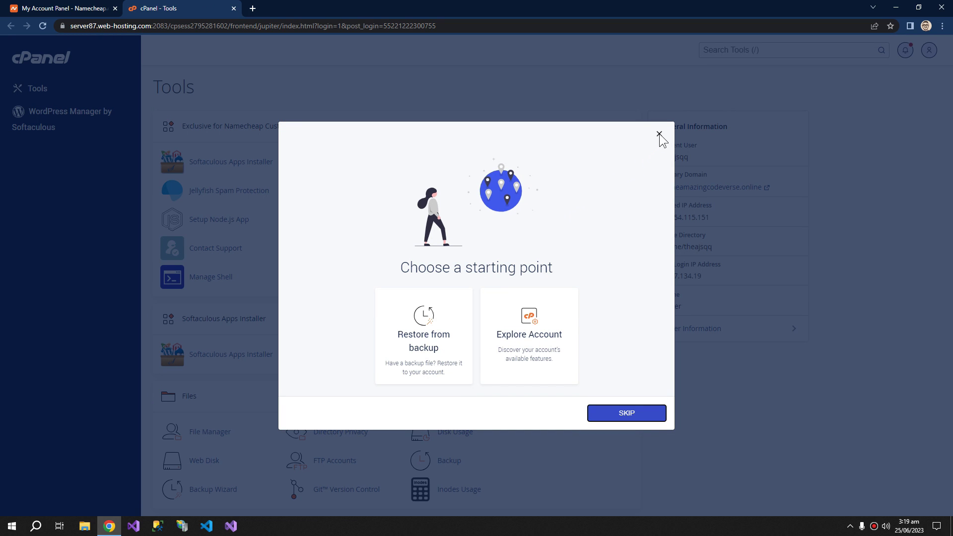
pyautogui.click(659, 133)
# Step: Launch File Manager from cPanel's Files section
pyautogui.scroll(-4, 525, 272)
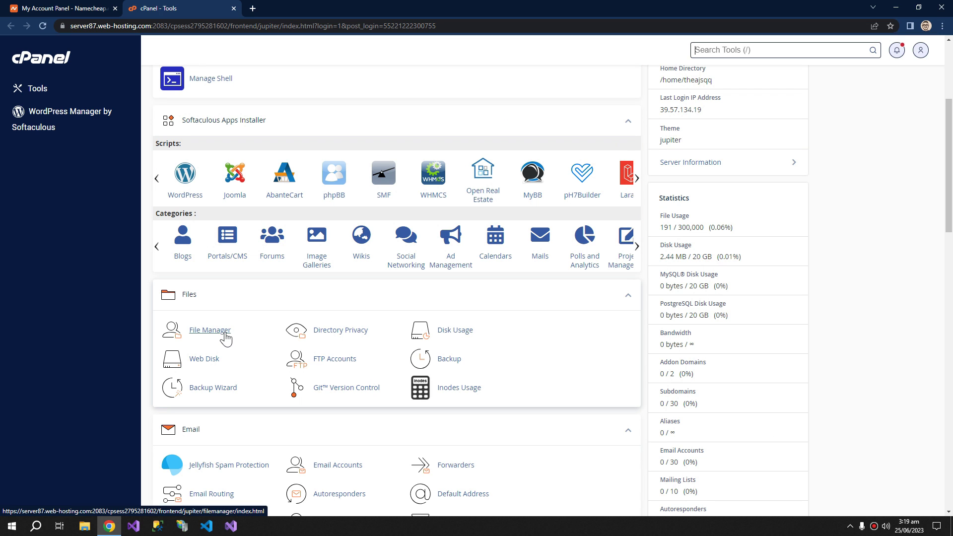
pyautogui.scroll(-2, 372, 341)
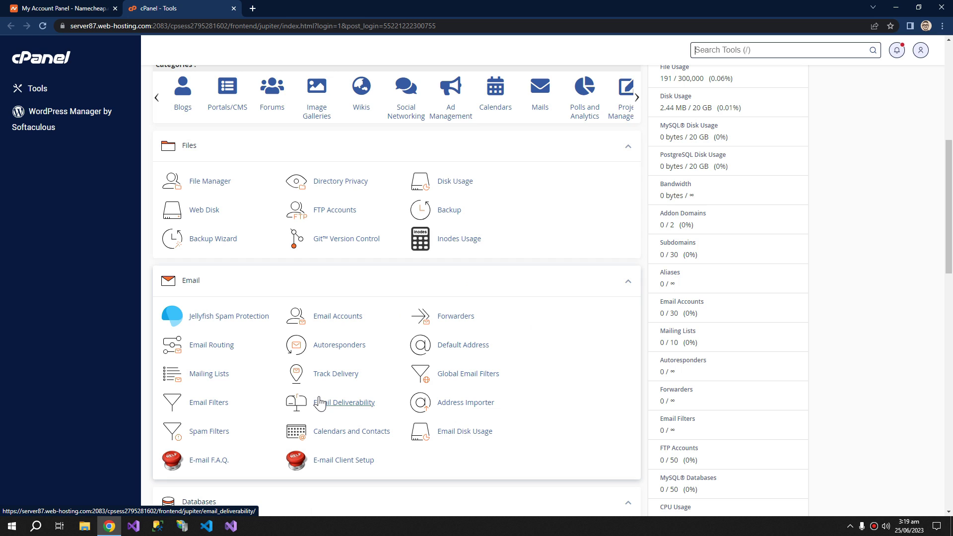
pyautogui.click(197, 180)
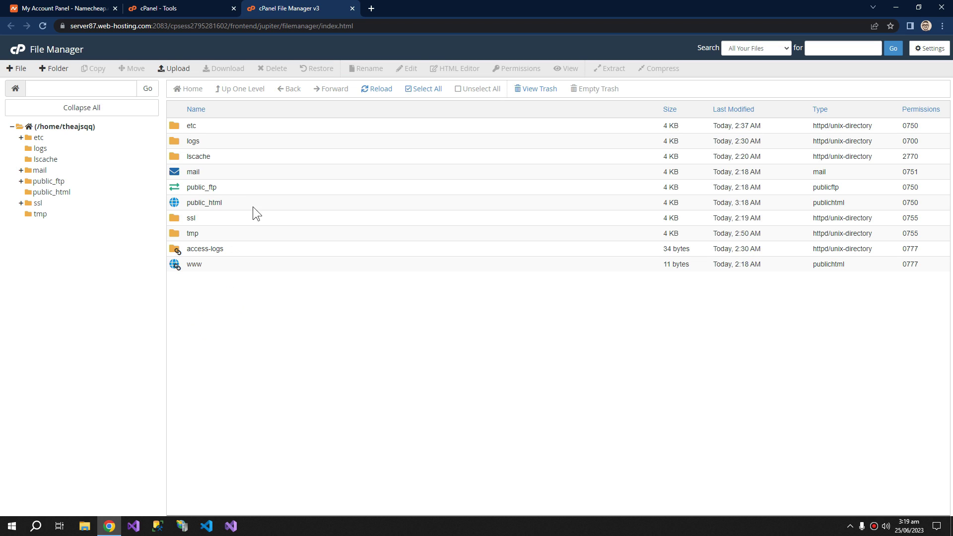
# Step: Create a new empty file named index.html inside public_html
pyautogui.doubleClick(227, 199)
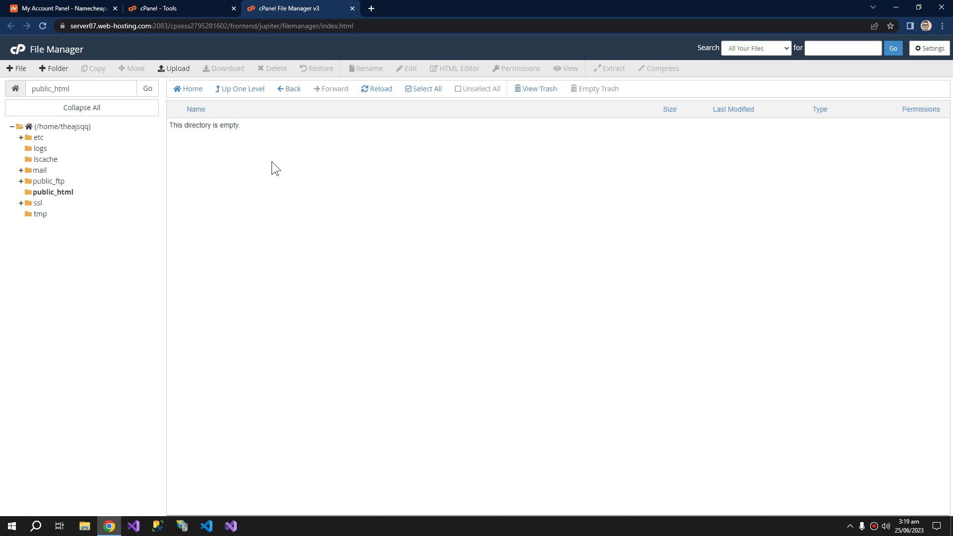
pyautogui.rightClick(216, 148)
pyautogui.click(204, 145)
pyautogui.click(22, 68)
pyautogui.click(439, 254)
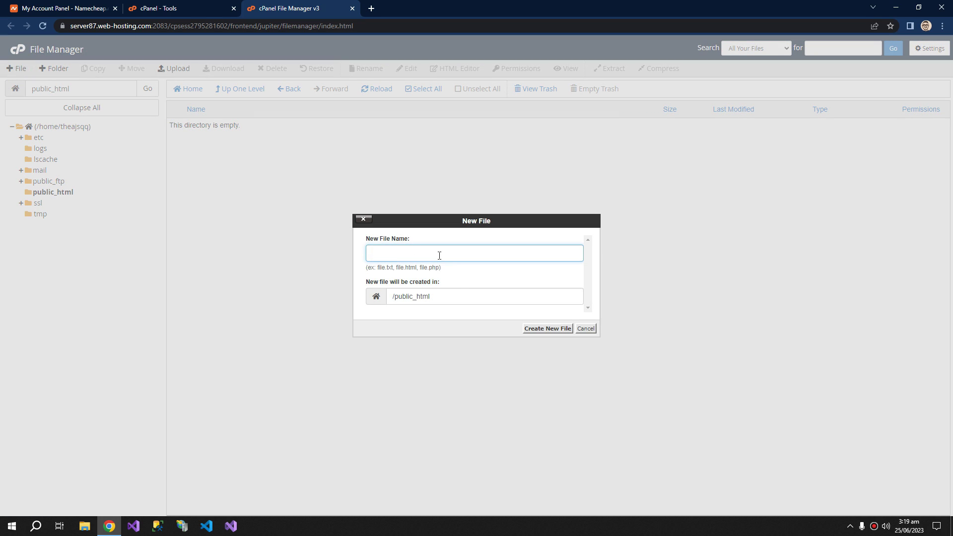
pyautogui.write('index.html')
pyautogui.press('Return')
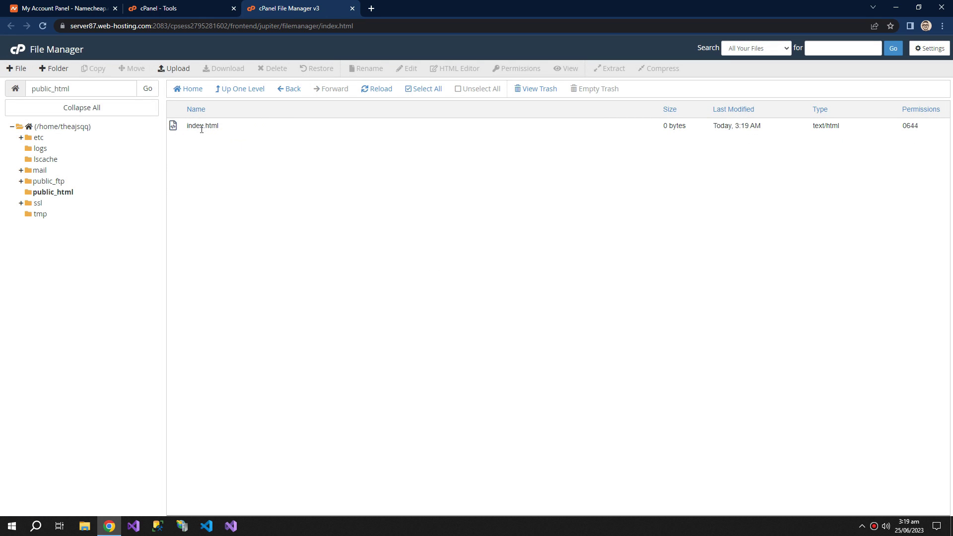
# Step: Open index.html in the File Manager editor, confirming the encoding dialog
pyautogui.rightClick(202, 129)
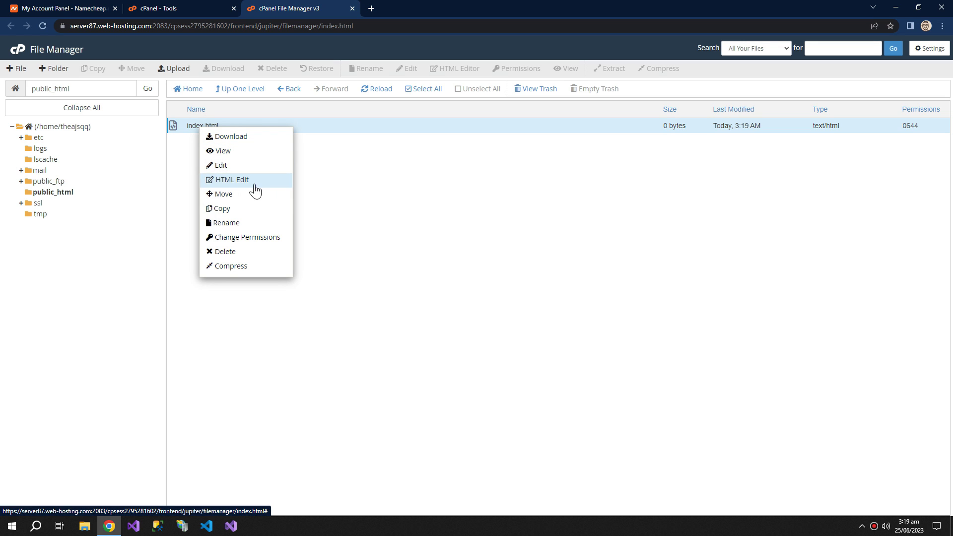
pyautogui.click(242, 165)
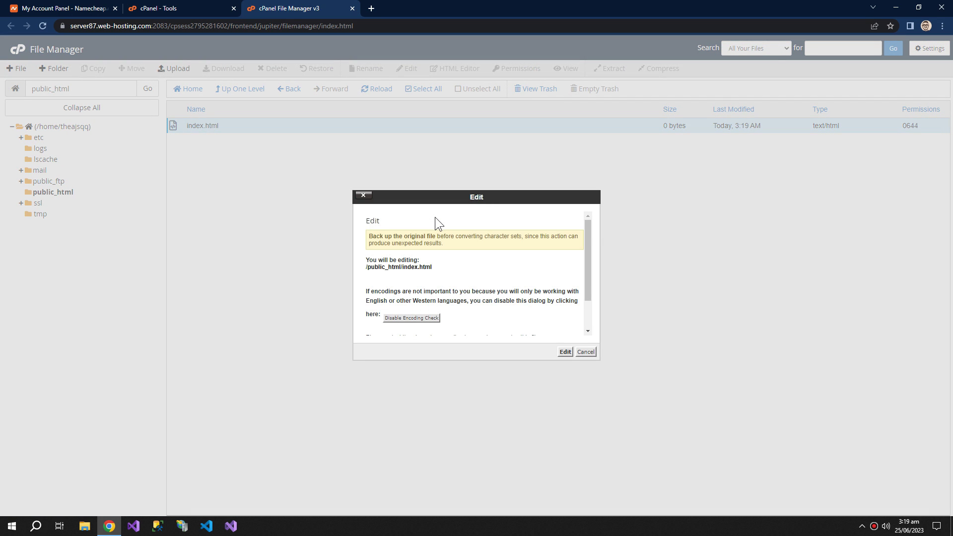
pyautogui.click(565, 351)
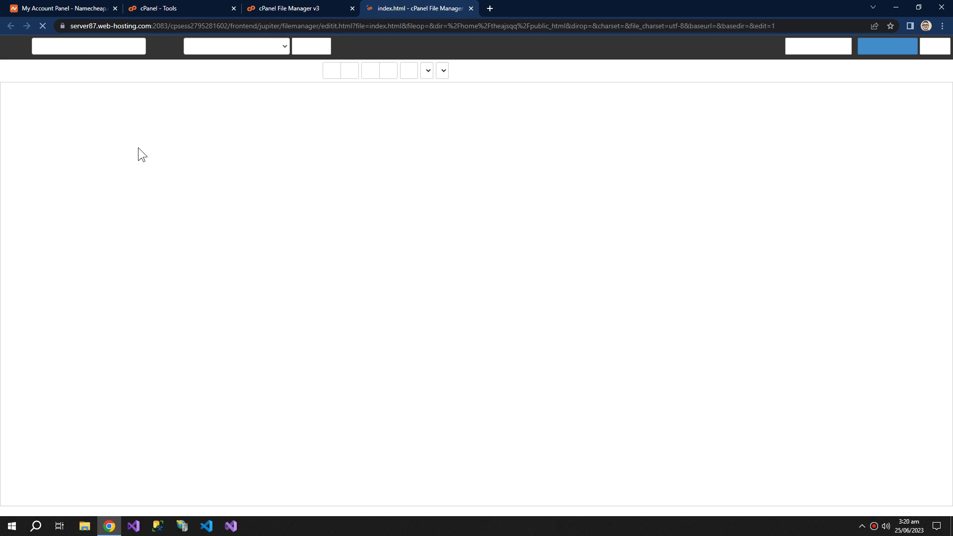
# Step: Write the heading <h1>hello world</h1> into index.html, save it and close the editor
pyautogui.write('<h1>')
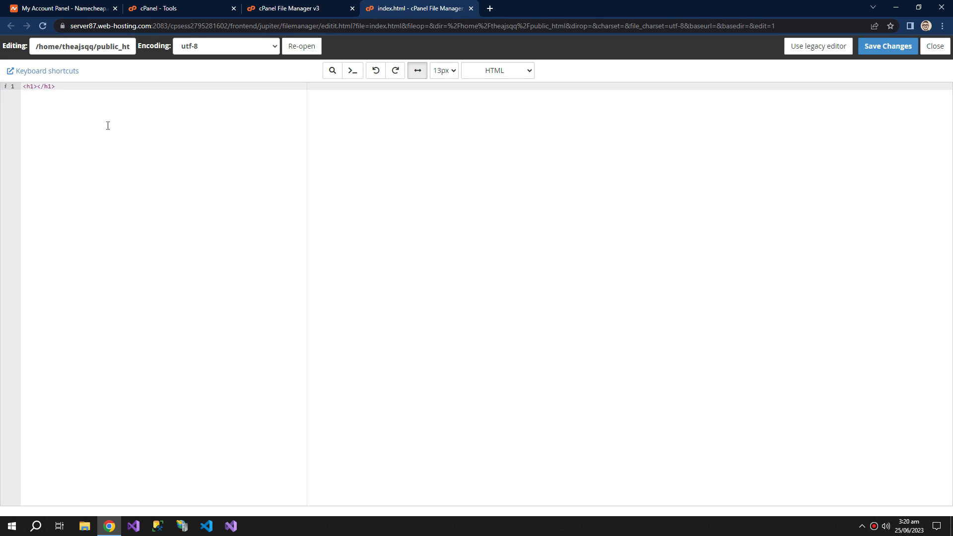
pyautogui.write('hello world')
pyautogui.click(887, 46)
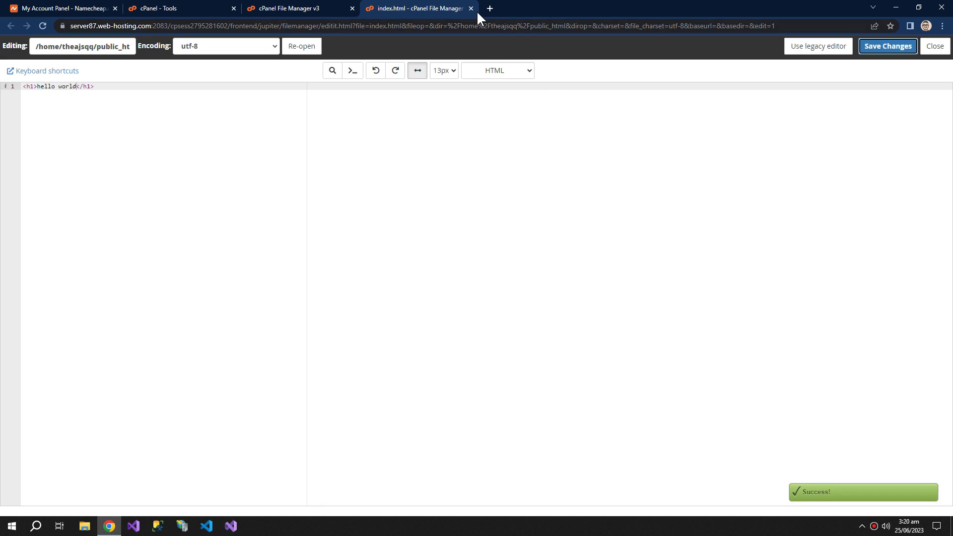
pyautogui.click(471, 9)
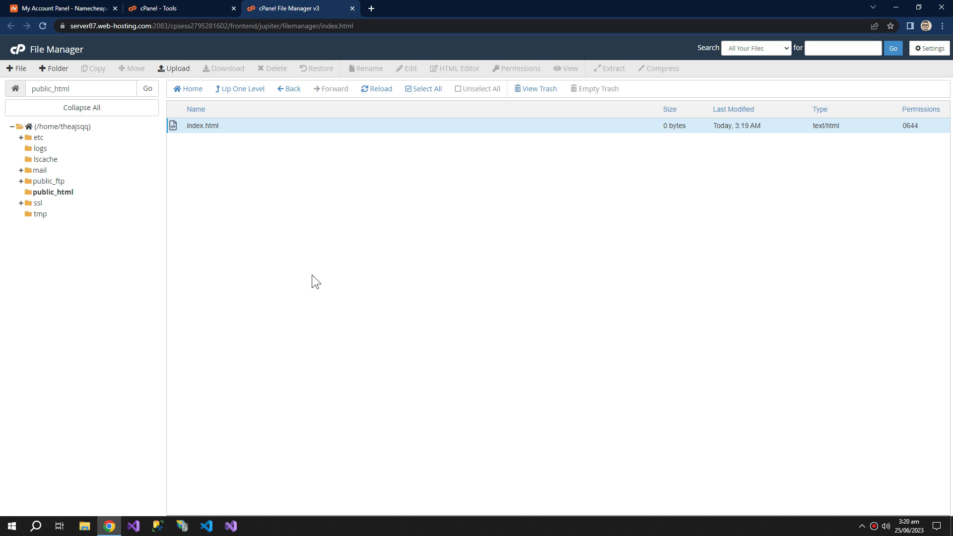
pyautogui.click(79, 6)
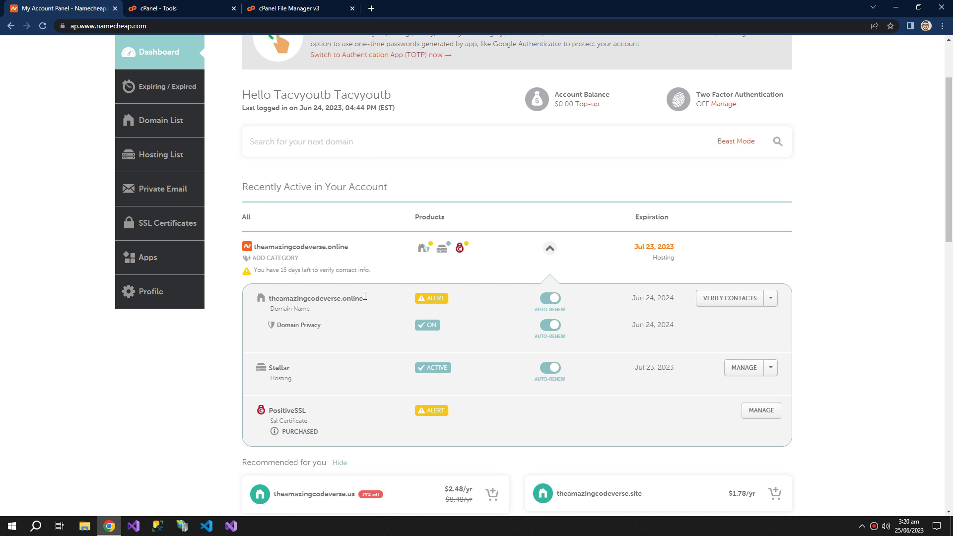
pyautogui.moveTo(367, 298); pyautogui.dragTo(269, 304)
pyautogui.hotkey('ctrl', 'c')
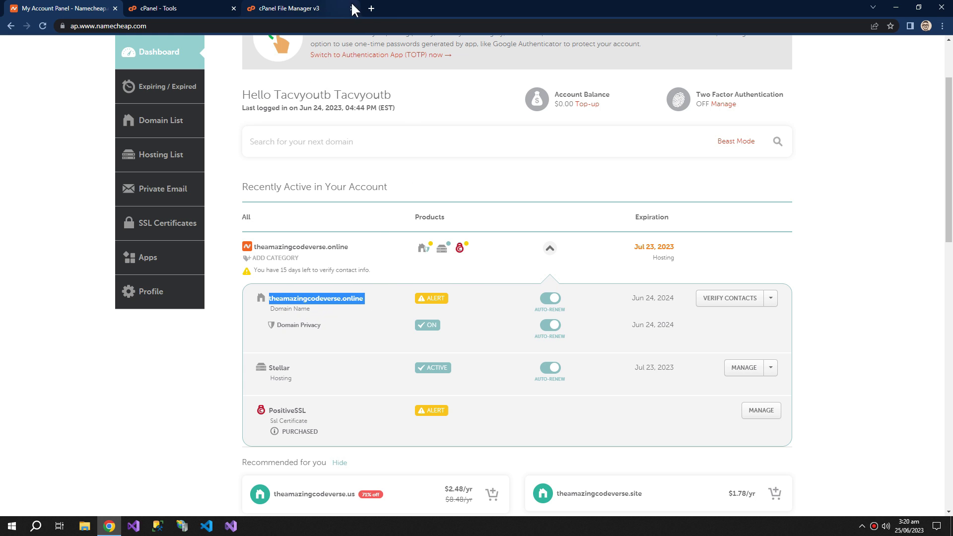
pyautogui.click(371, 8)
pyautogui.write('www.')
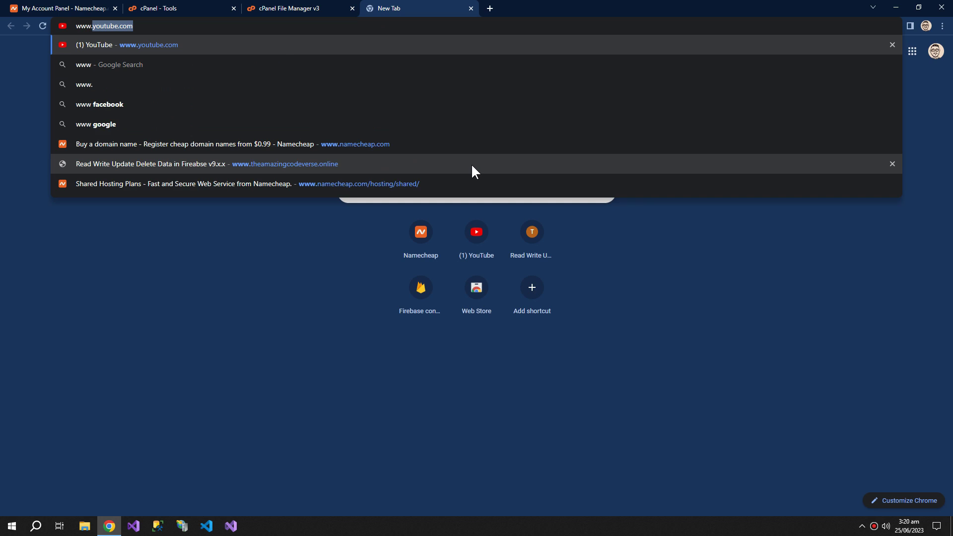
pyautogui.hotkey('ctrl', 'v')
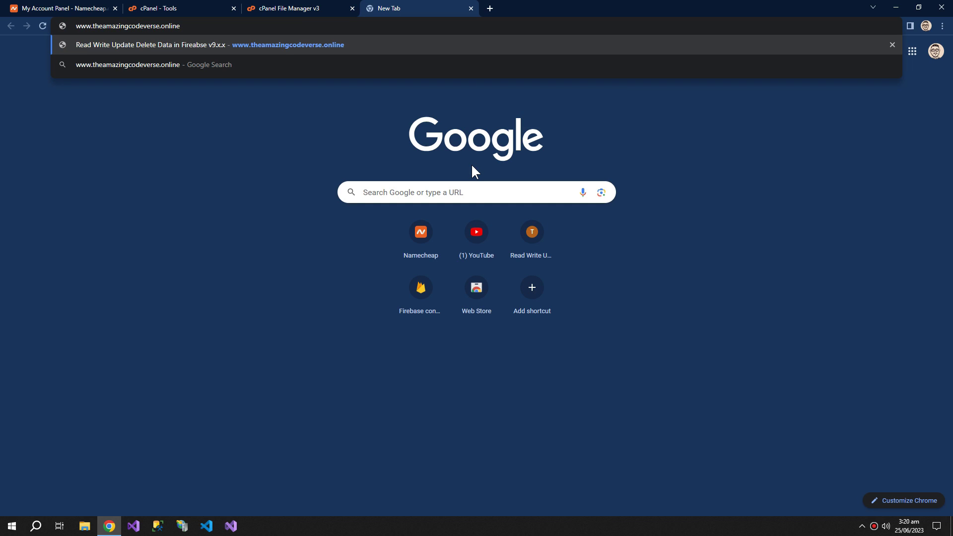
pyautogui.press('Return')
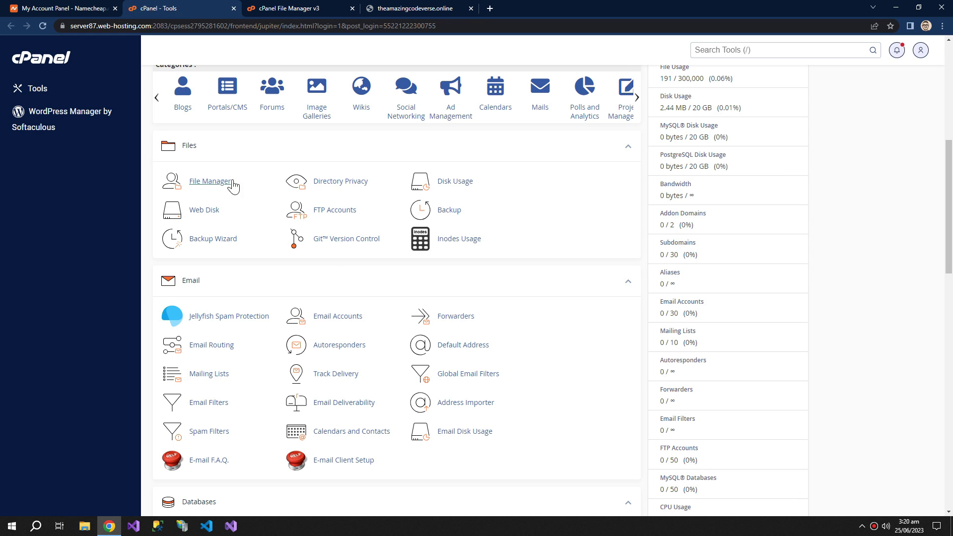
pyautogui.click(59, 7)
pyautogui.click(280, 7)
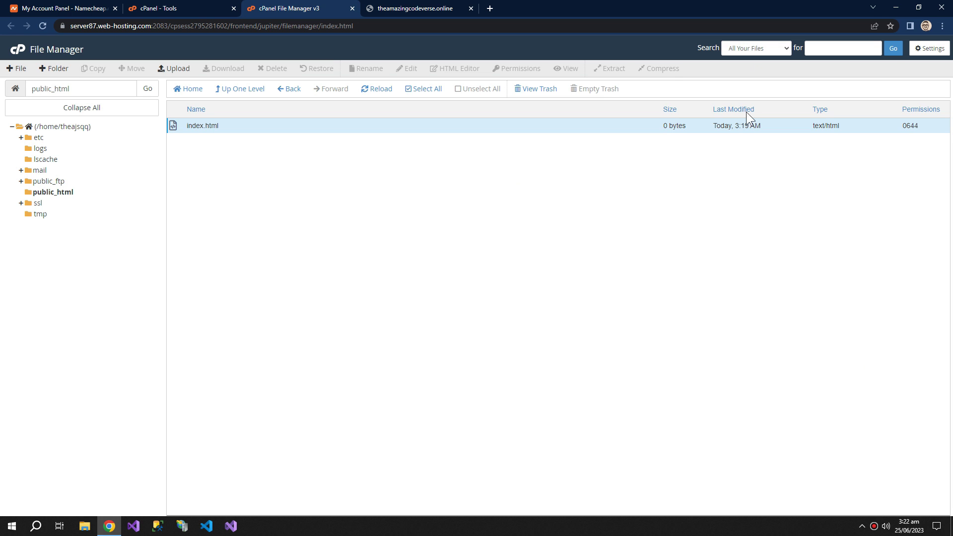
# Step: Open the project_hrdc folder in Visual Studio Code
pyautogui.click(896, 7)
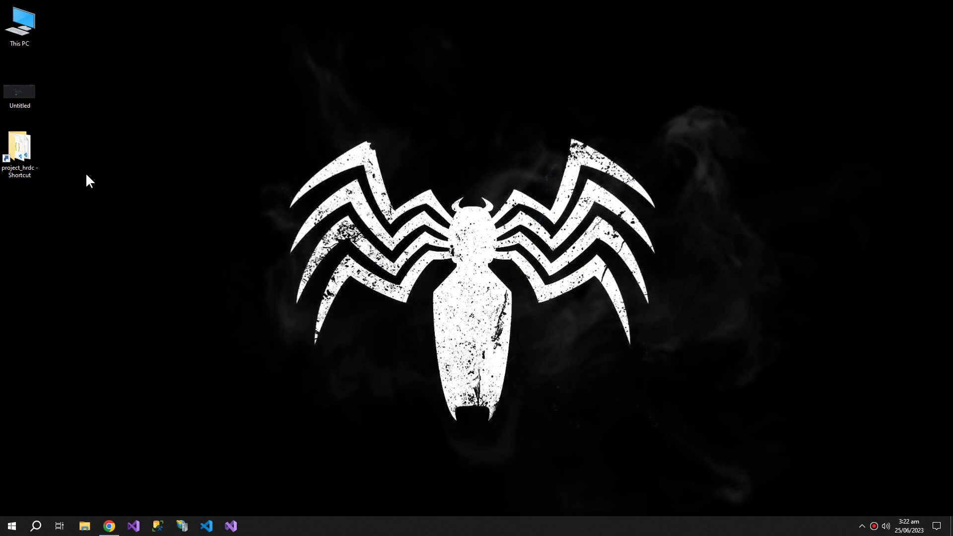
pyautogui.doubleClick(31, 144)
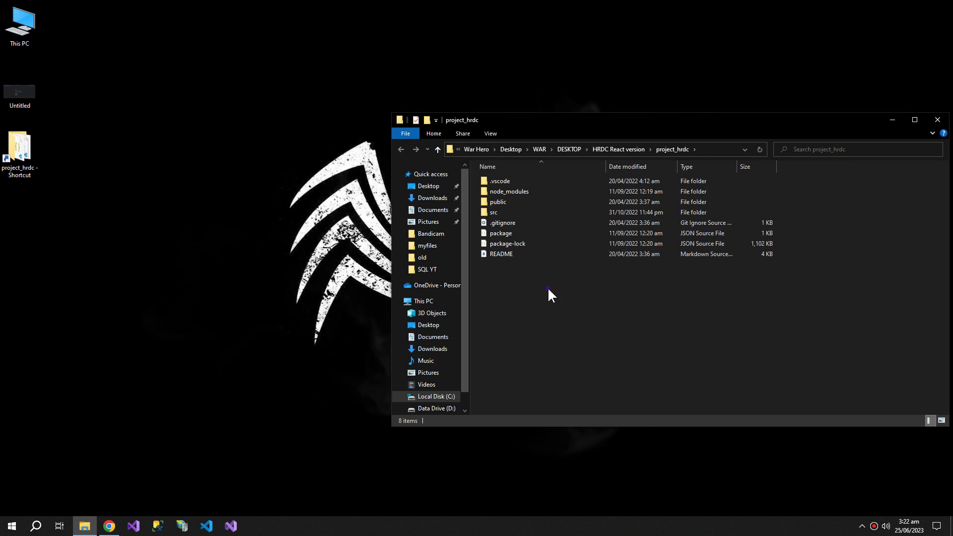
pyautogui.rightClick(547, 287)
pyautogui.click(594, 401)
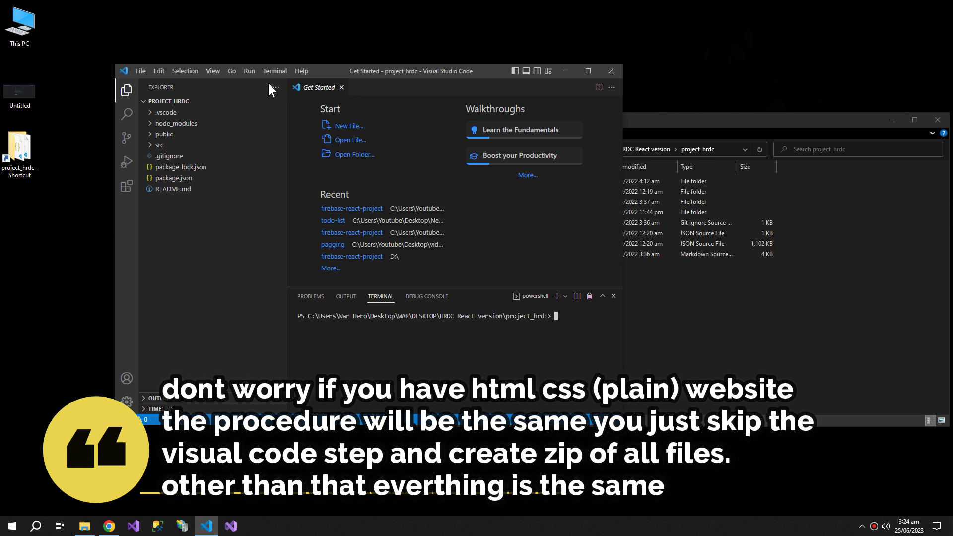
# Step: Run npm run build in the terminal to generate the build folder
pyautogui.write('npm ')
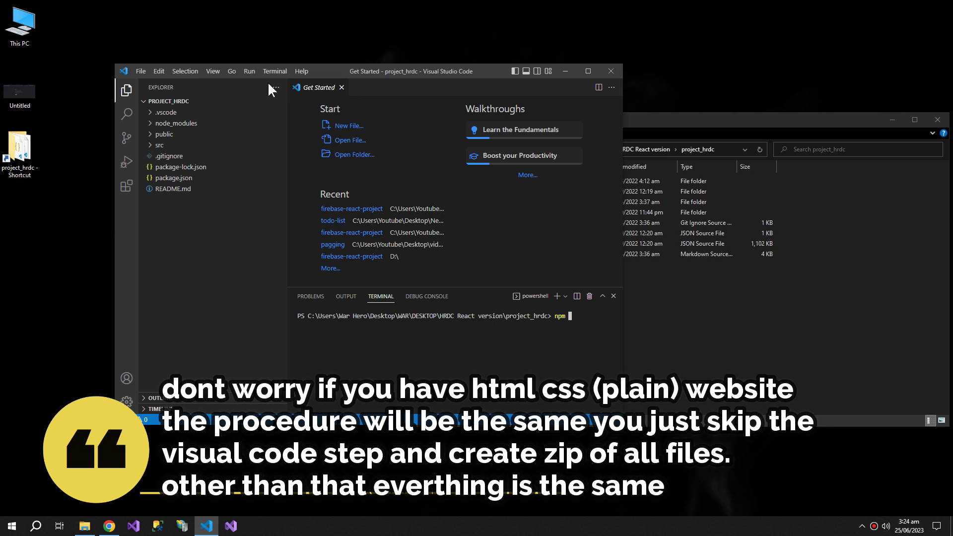
pyautogui.write('run b')
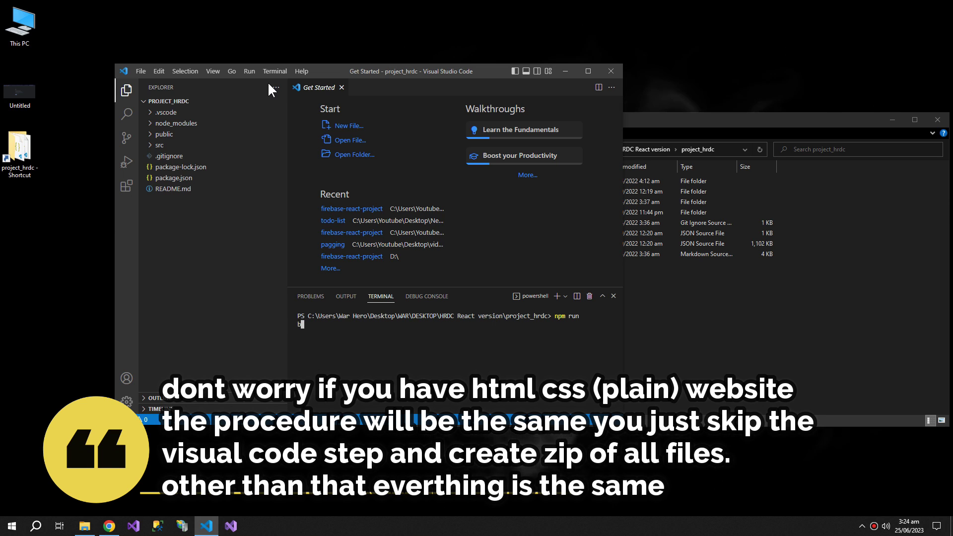
pyautogui.write('uild')
pyautogui.press('Return')
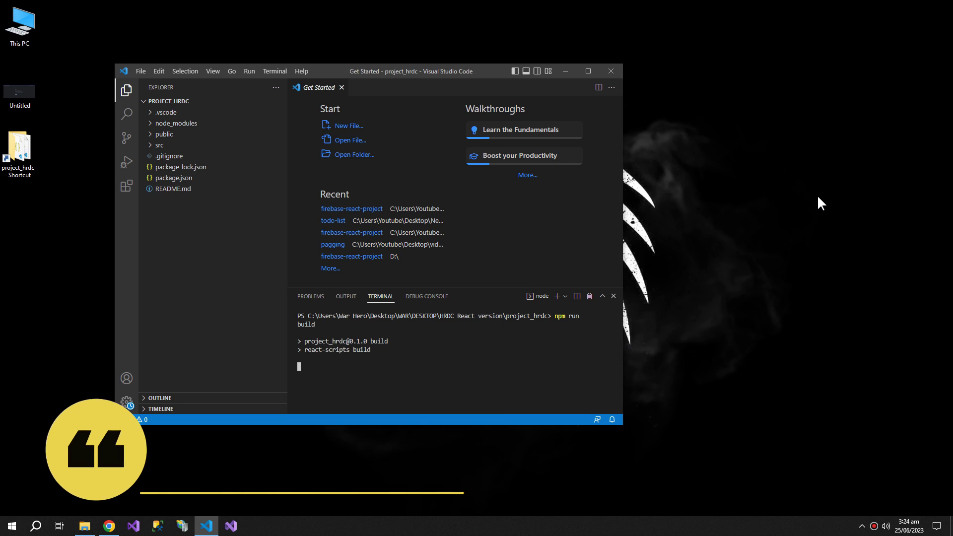
pyautogui.click(587, 71)
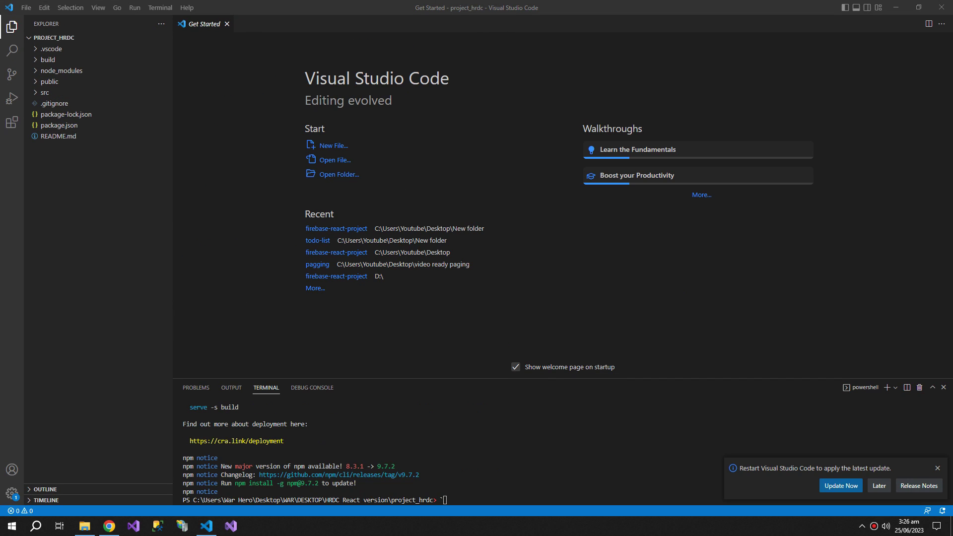
pyautogui.click(492, 501)
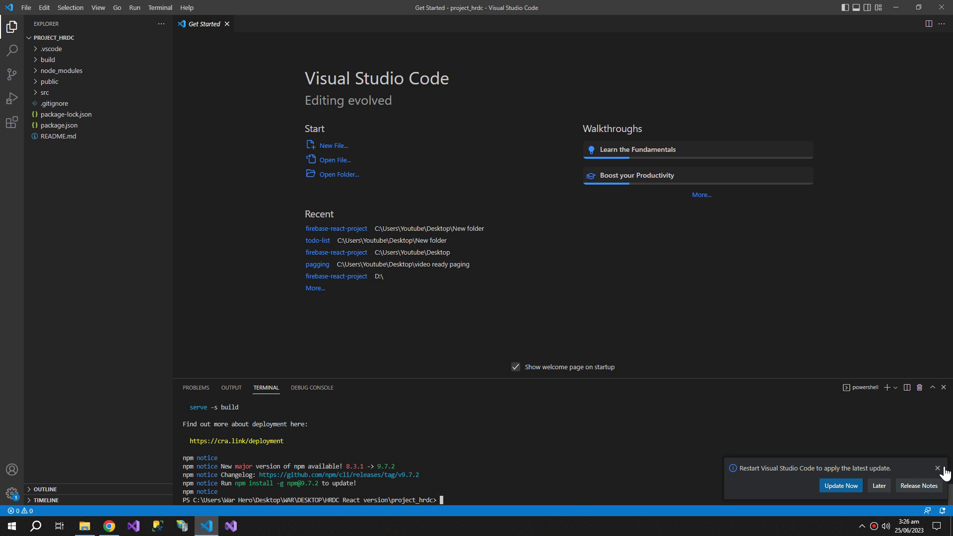
pyautogui.click(86, 527)
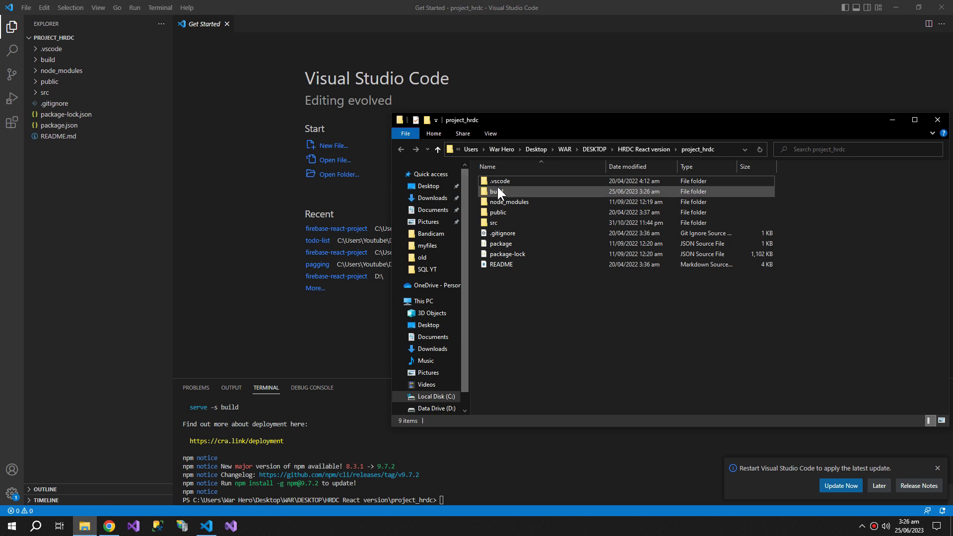
# Step: Compress the eight files in the build folder into a ZIP archive named build.zip
pyautogui.click(497, 191)
pyautogui.doubleClick(497, 187)
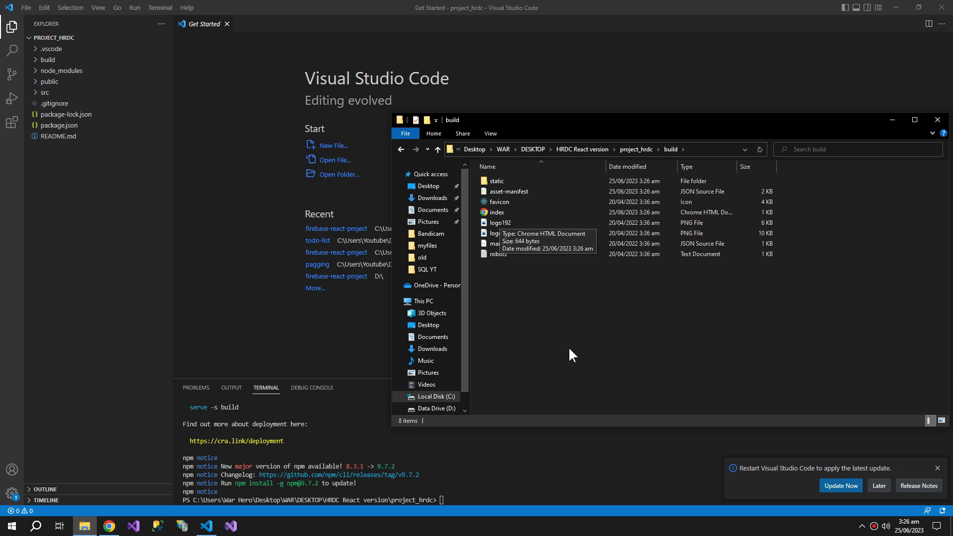
pyautogui.moveTo(529, 328); pyautogui.dragTo(522, 162)
pyautogui.moveTo(506, 213); pyautogui.dragTo(507, 210)
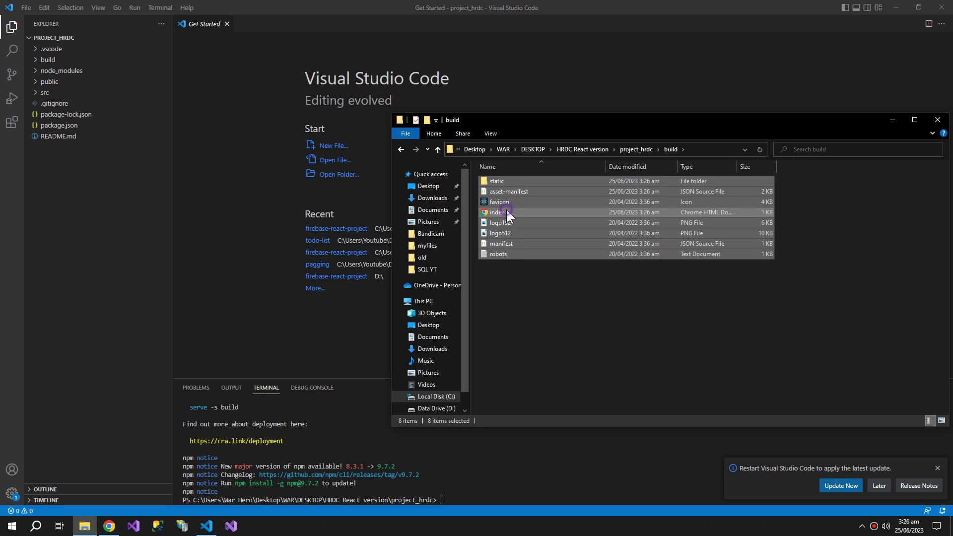
pyautogui.rightClick(506, 210)
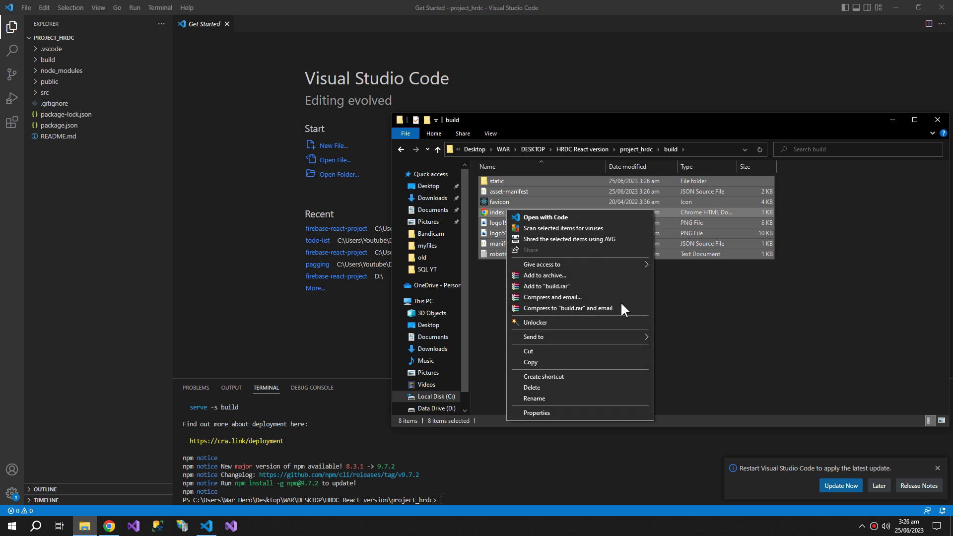
pyautogui.click(567, 286)
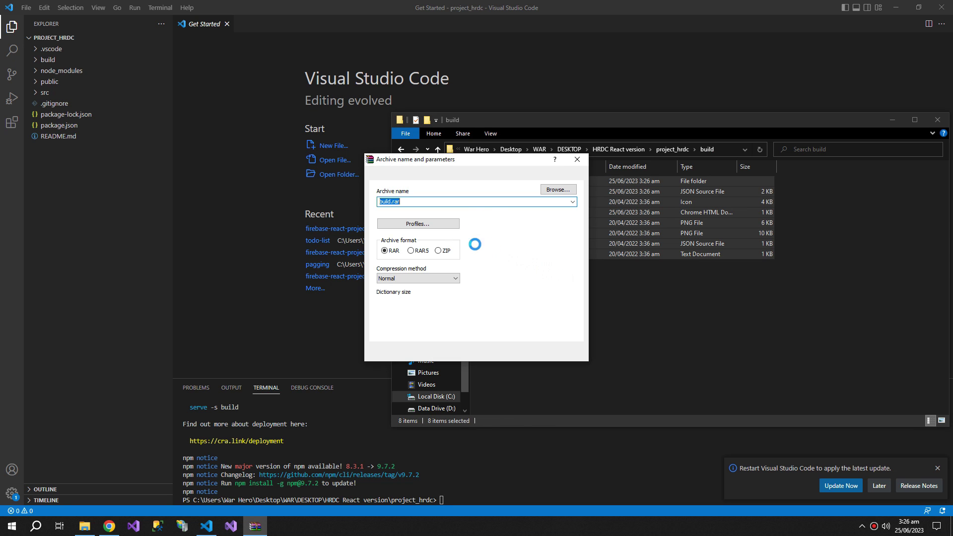
pyautogui.click(440, 251)
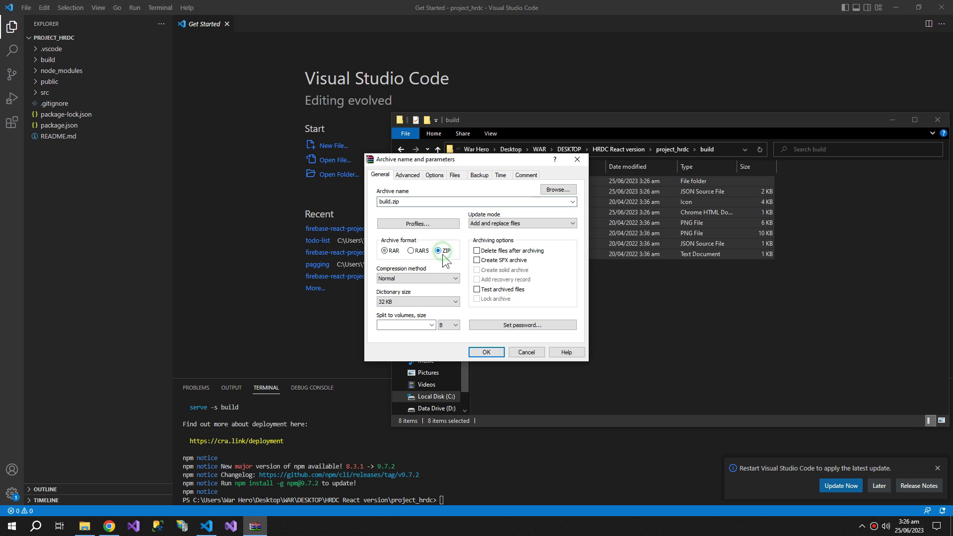
pyautogui.click(486, 352)
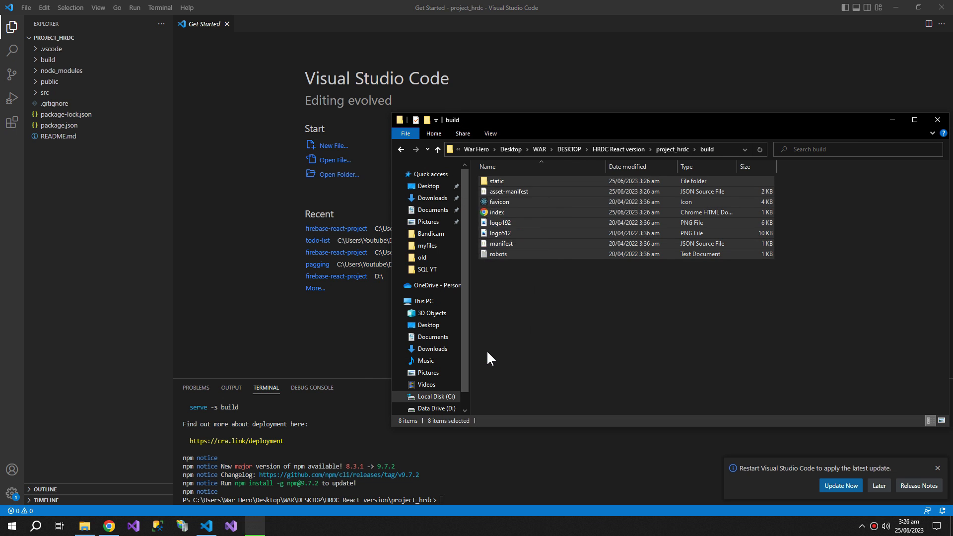
pyautogui.click(501, 342)
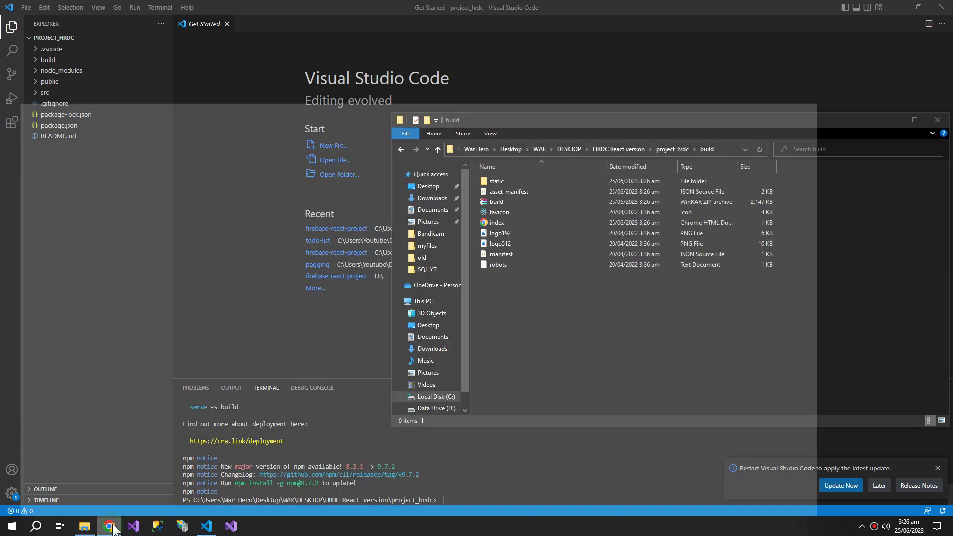
pyautogui.click(109, 526)
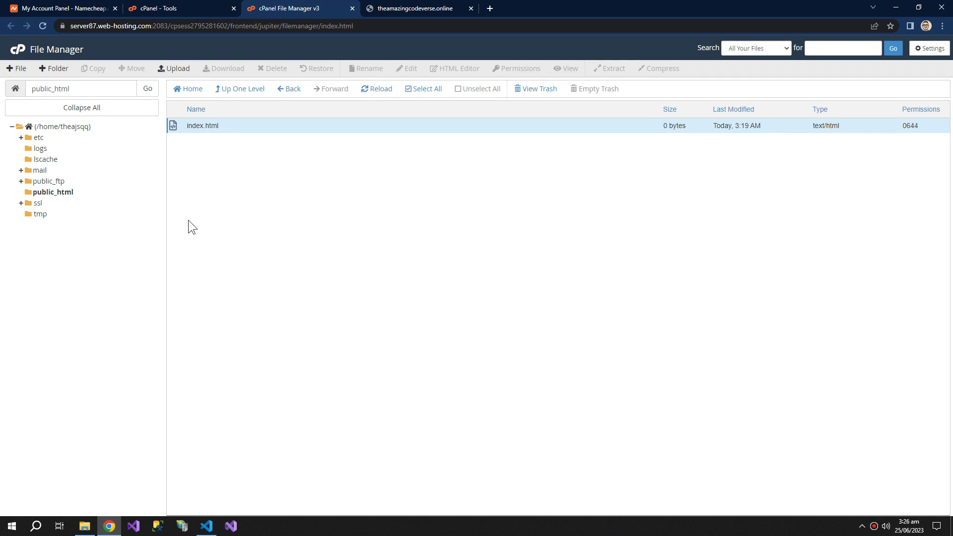
# Step: Delete the placeholder index.html from public_html
pyautogui.rightClick(212, 127)
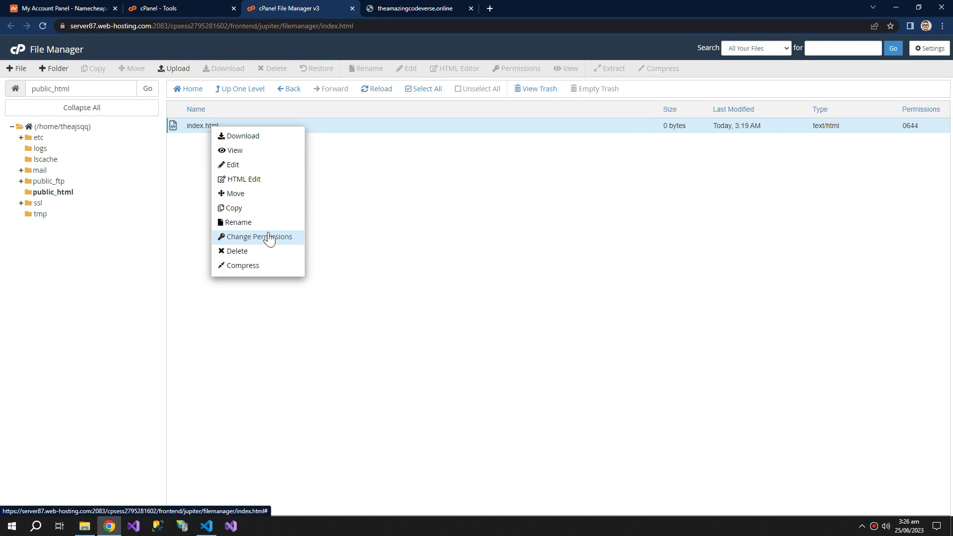
pyautogui.click(260, 252)
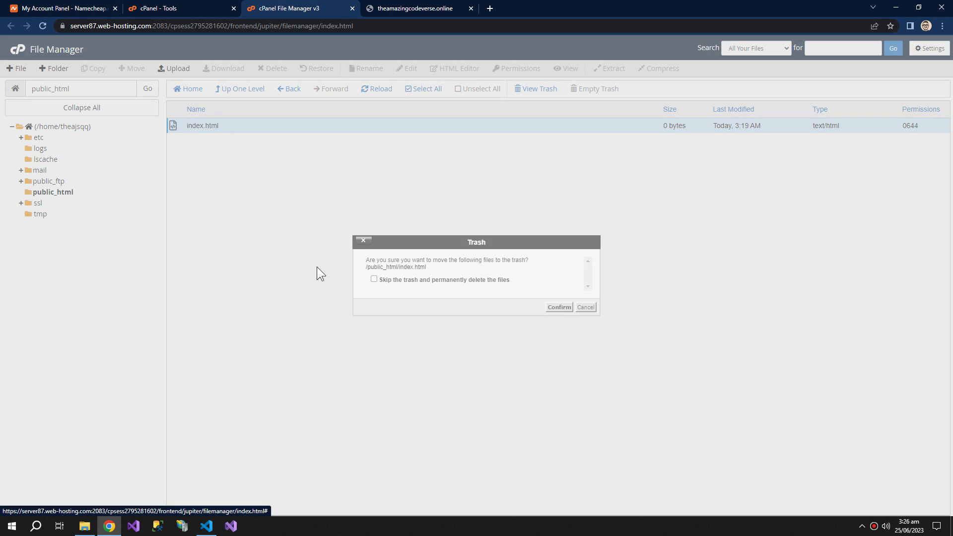
pyautogui.click(561, 307)
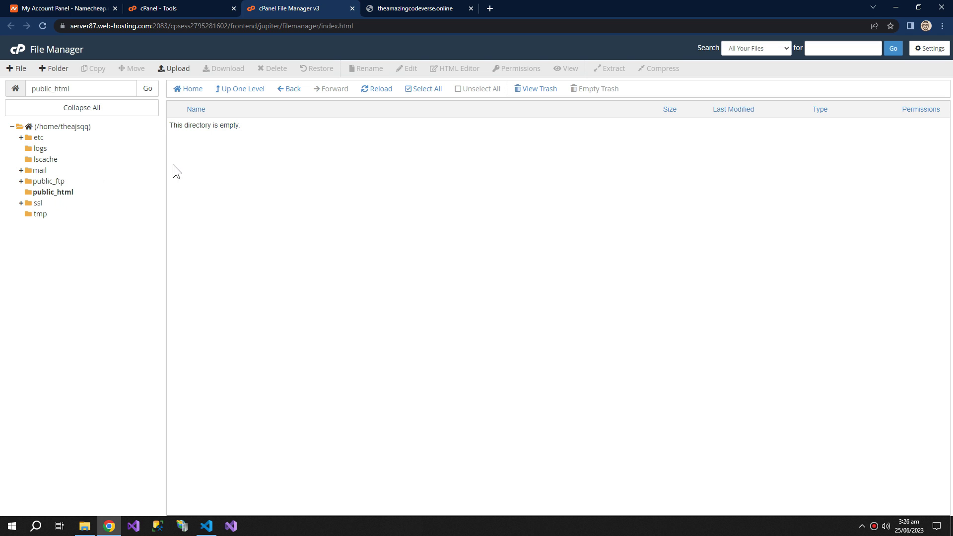
# Step: Upload build.zip into public_html by dragging it from the build folder onto the upload page
pyautogui.click(173, 70)
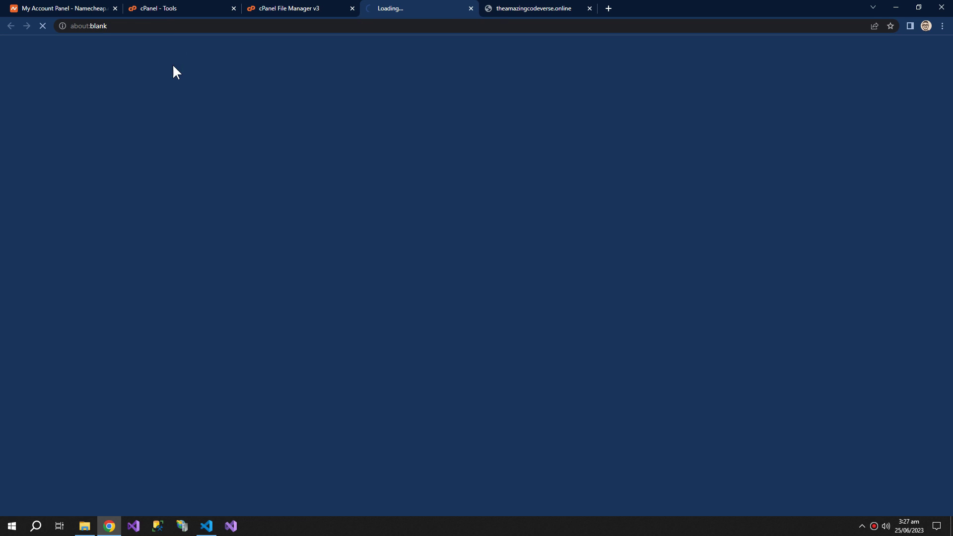
pyautogui.click(918, 7)
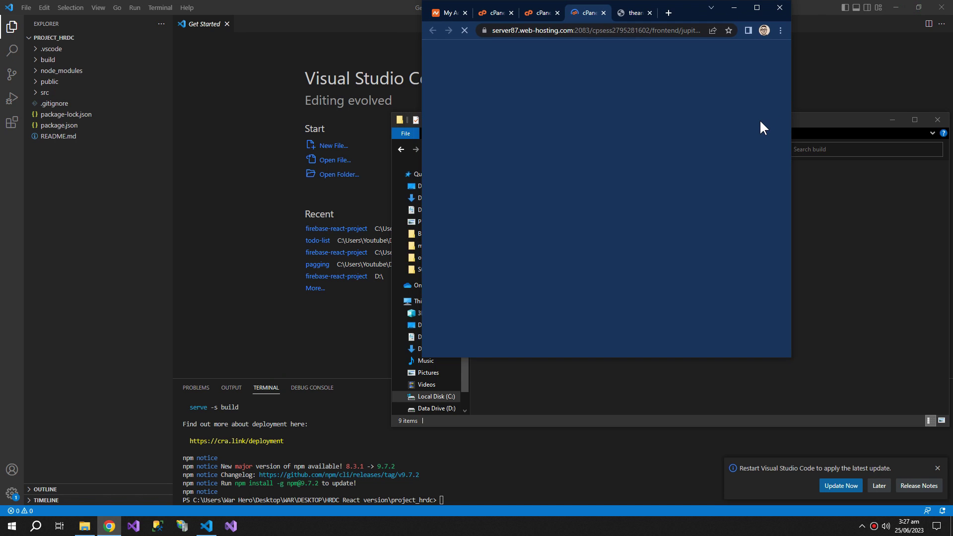
pyautogui.click(819, 120)
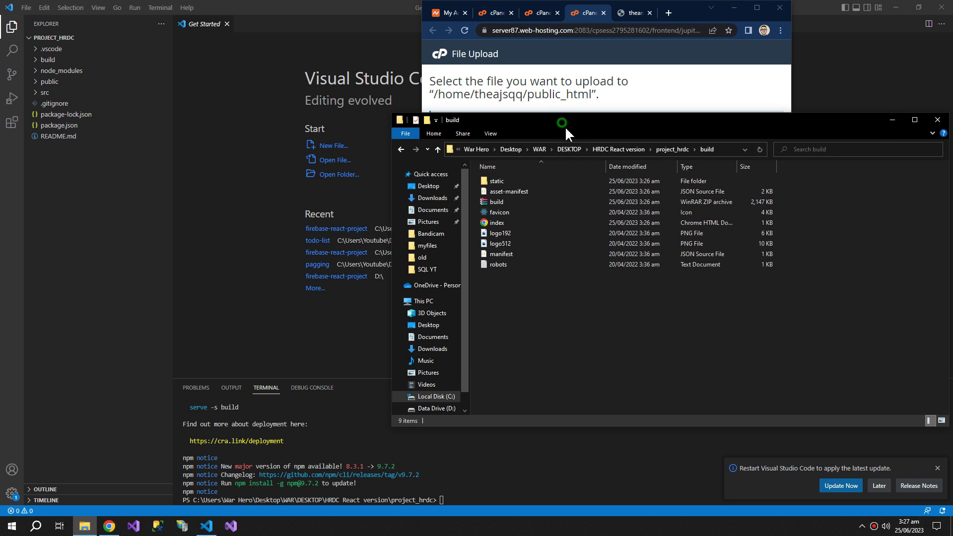
pyautogui.moveTo(564, 125); pyautogui.dragTo(567, 235)
pyautogui.click(502, 315)
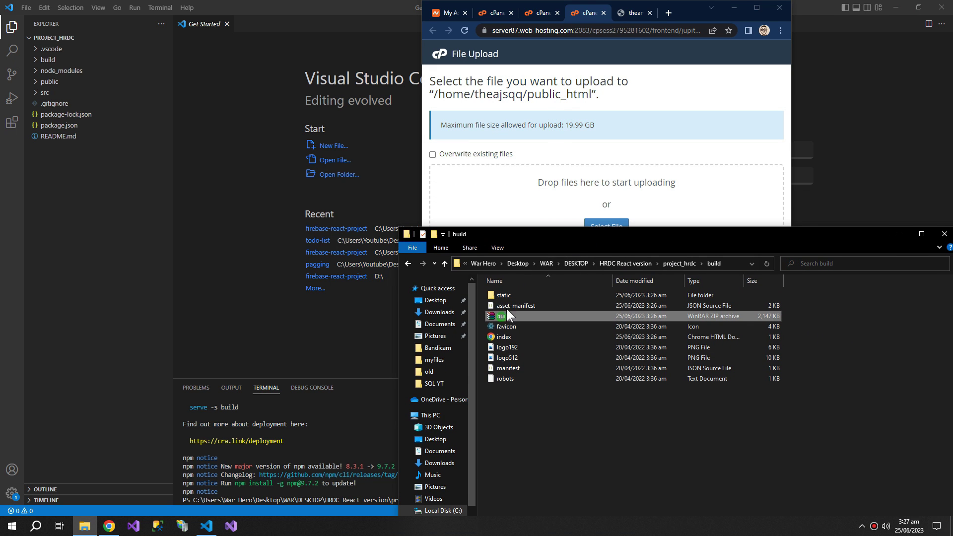
pyautogui.moveTo(541, 195); pyautogui.dragTo(544, 193)
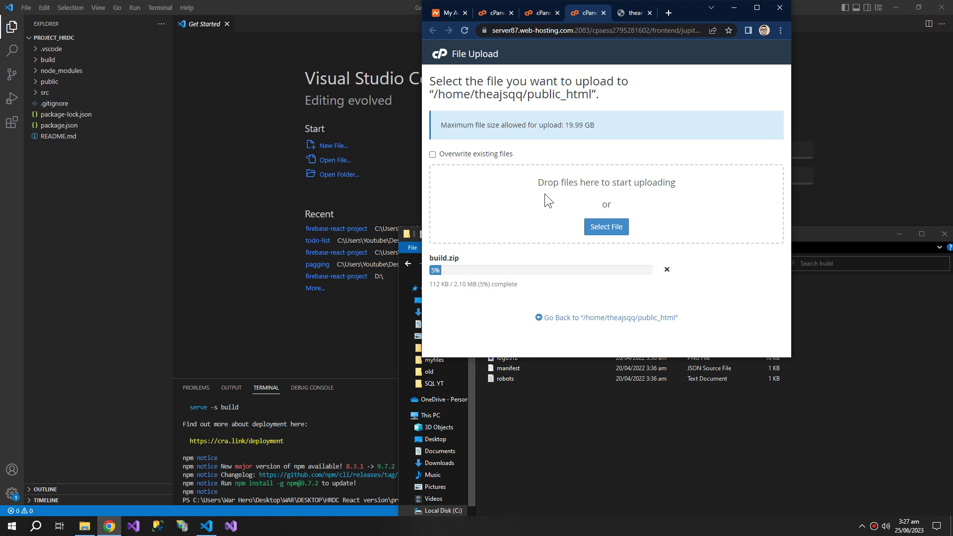
pyautogui.click(898, 233)
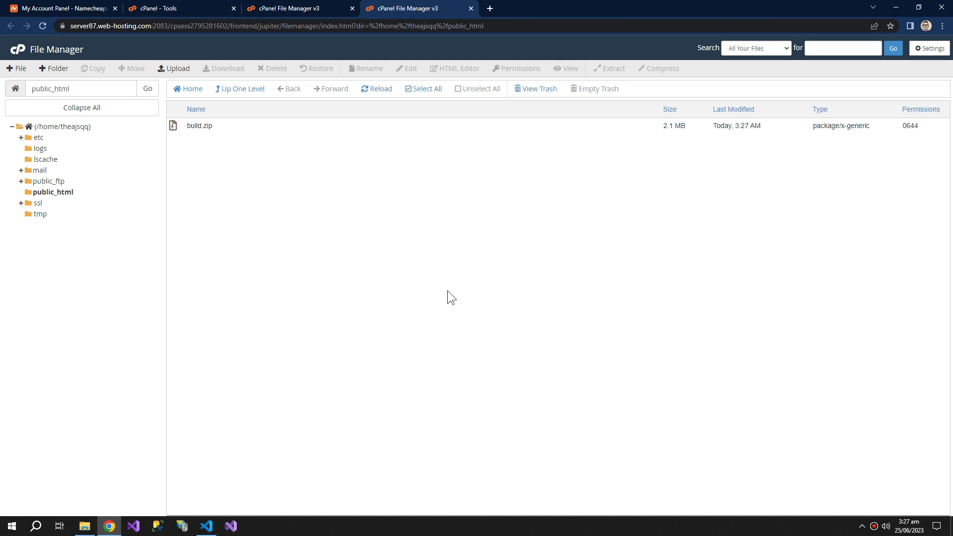
# Step: Extract build.zip into /public_html
pyautogui.rightClick(193, 127)
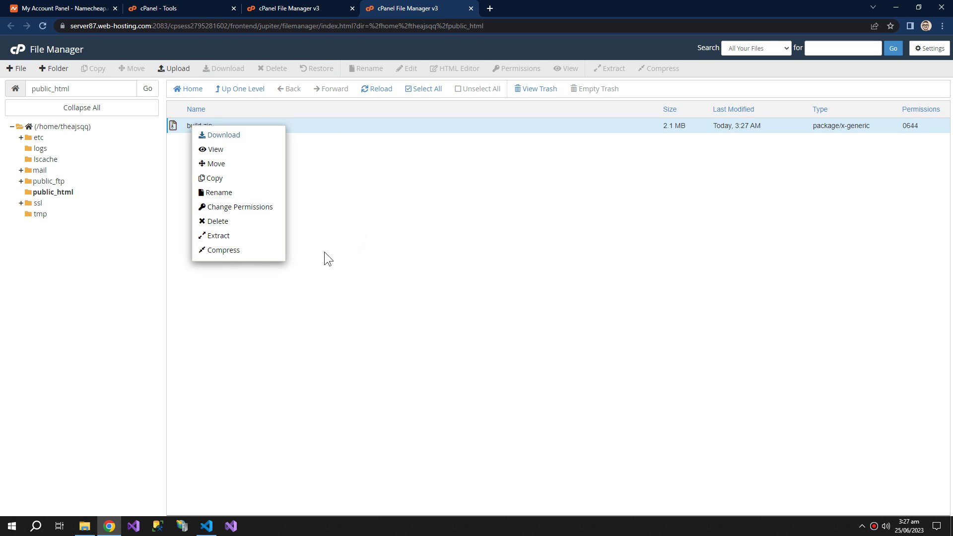
pyautogui.click(221, 237)
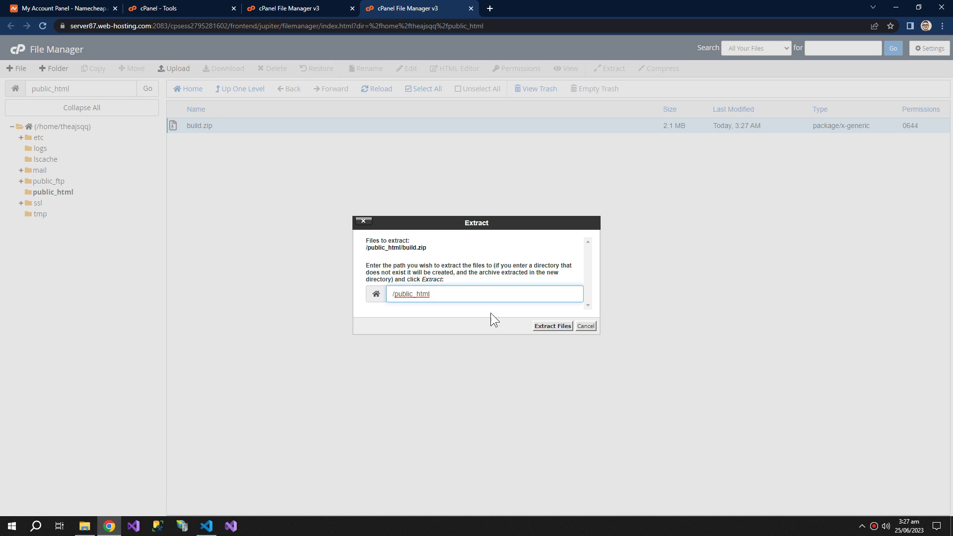
pyautogui.click(553, 327)
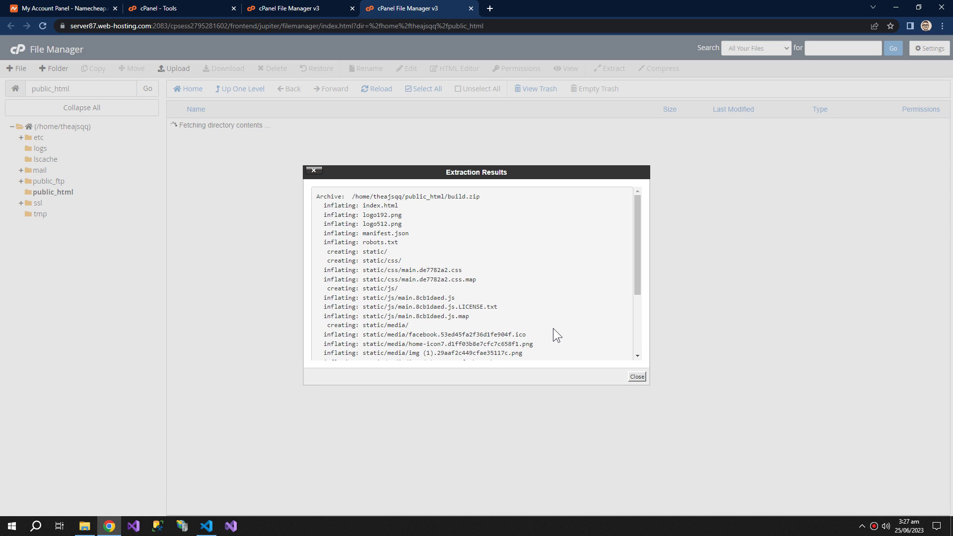
pyautogui.scroll(-3, 555, 326)
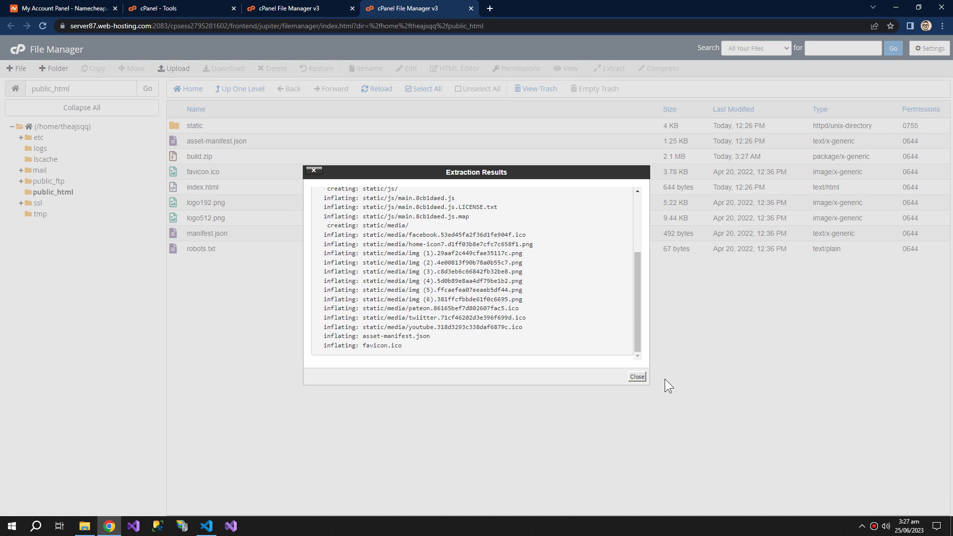
pyautogui.click(637, 376)
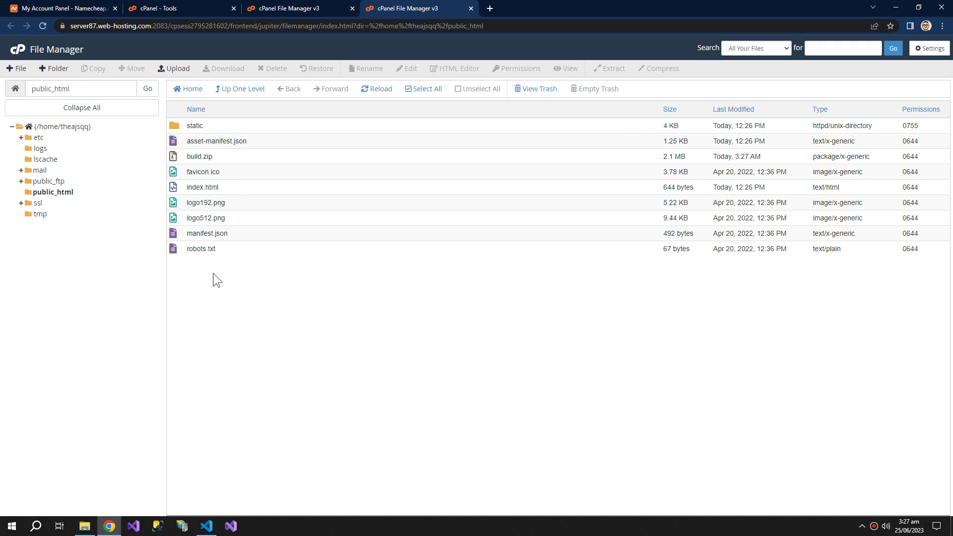
# Step: Delete build.zip from public_html, leaving only the extracted site files
pyautogui.rightClick(202, 159)
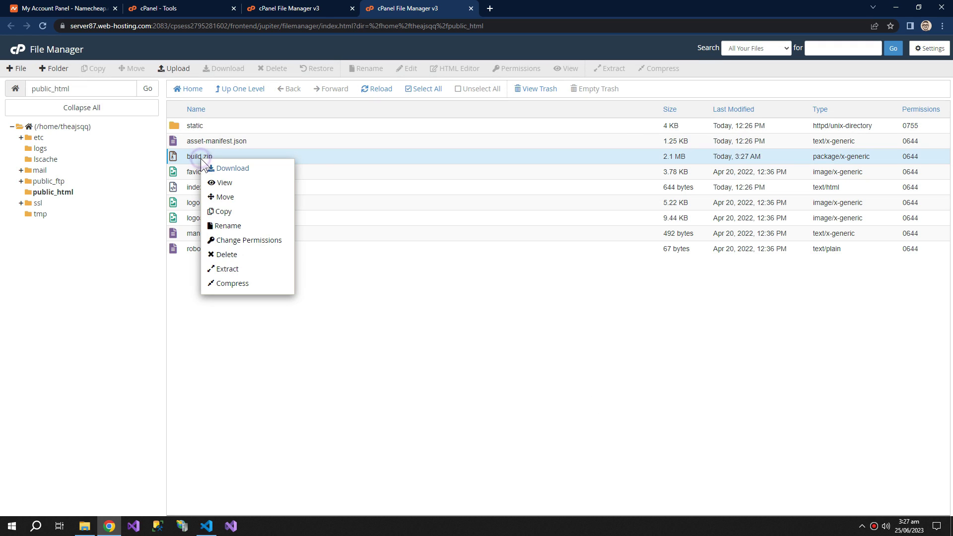
pyautogui.click(238, 255)
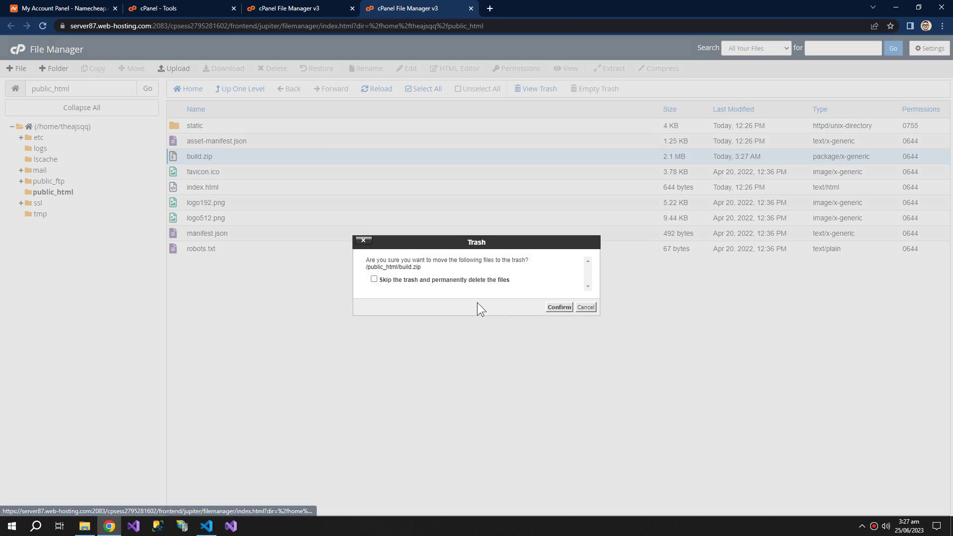
pyautogui.click(551, 310)
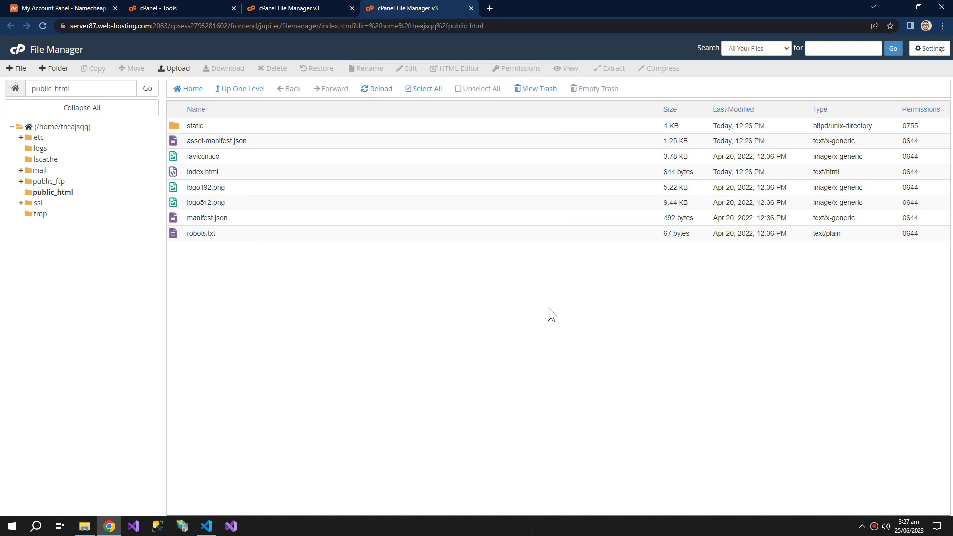
pyautogui.click(489, 9)
# Step: Load theamazingcodeverse.online to confirm the React App is live, then return to File Manager
pyautogui.write('ww')
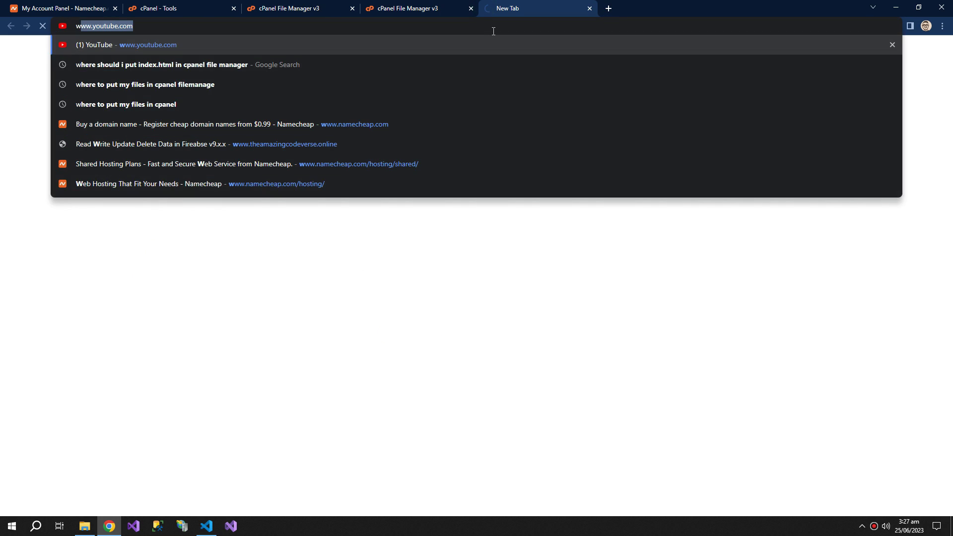
pyautogui.write('w.')
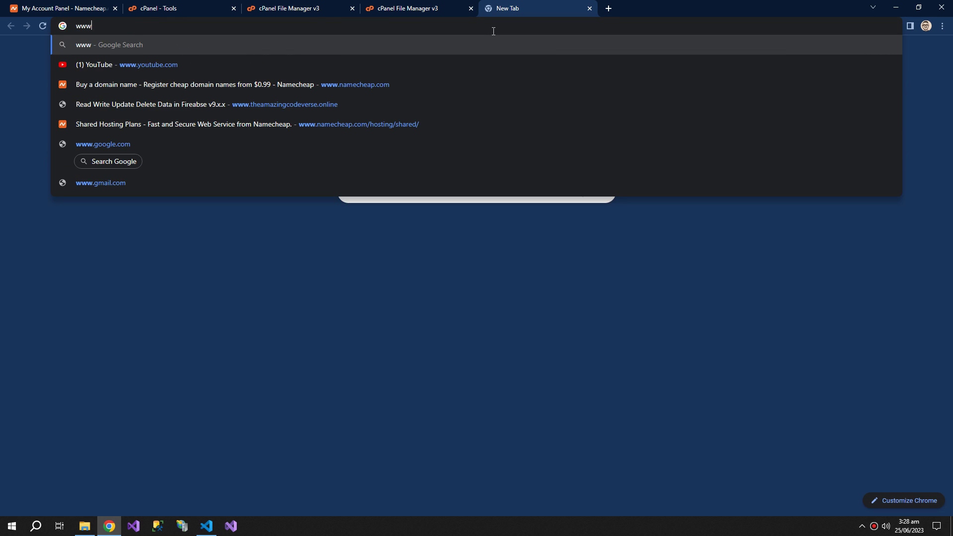
pyautogui.write('theamazingcodeverse.online')
pyautogui.press('Return')
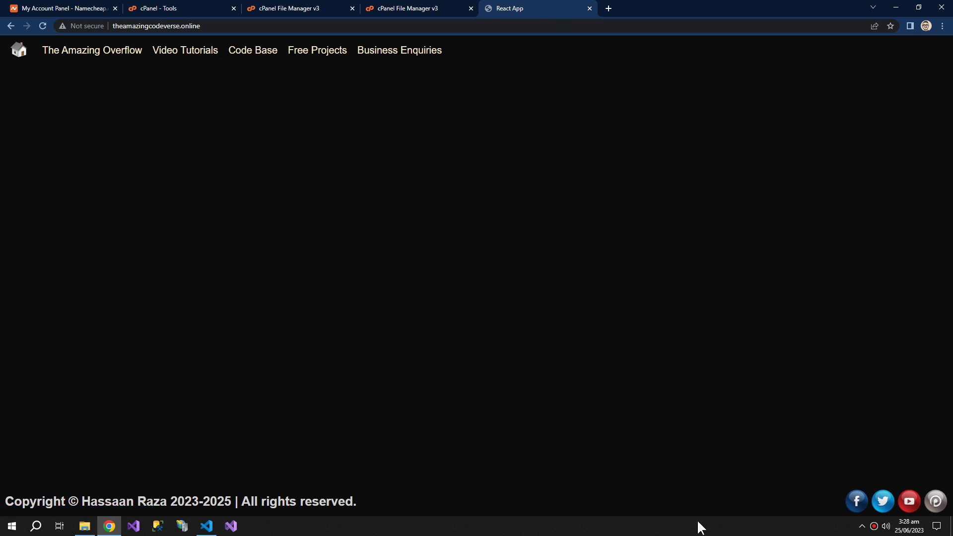
pyautogui.click(402, 9)
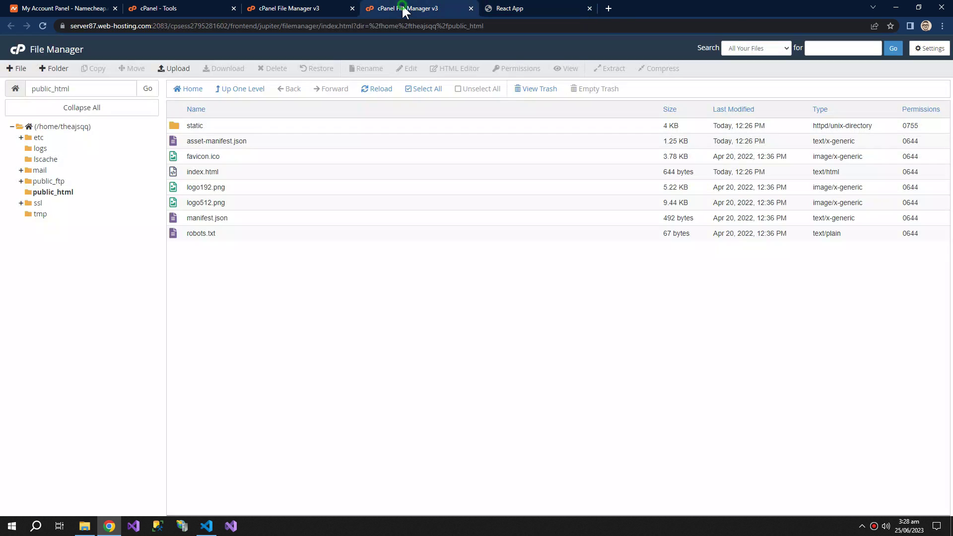